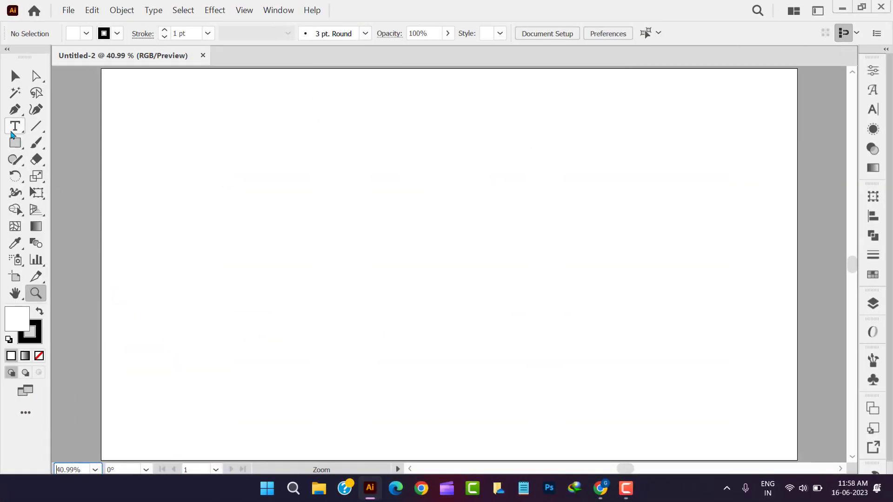
Type 'r + G' on the artboard, then enlarge it and move it up near the top
left_click(15, 125)
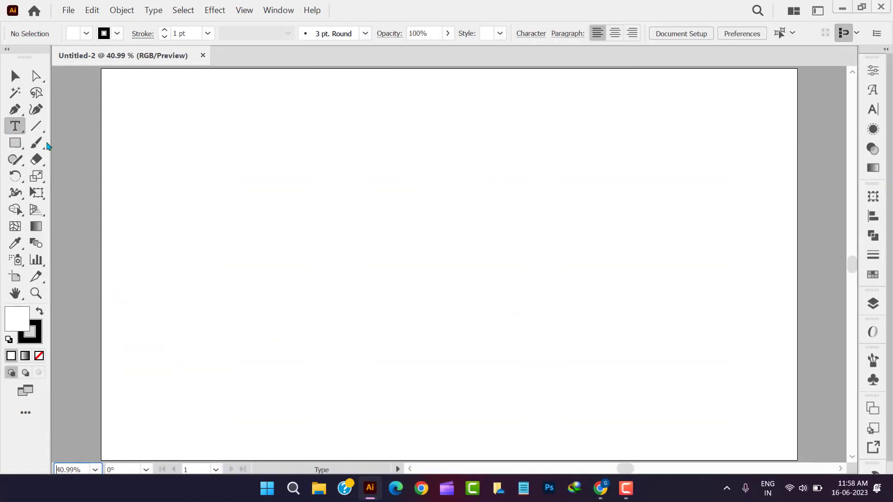
left_click(342, 234)
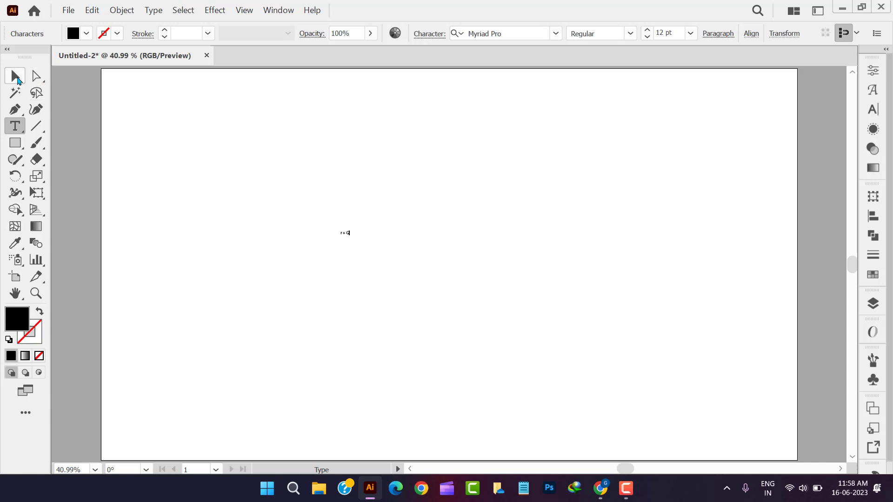
left_click(18, 79)
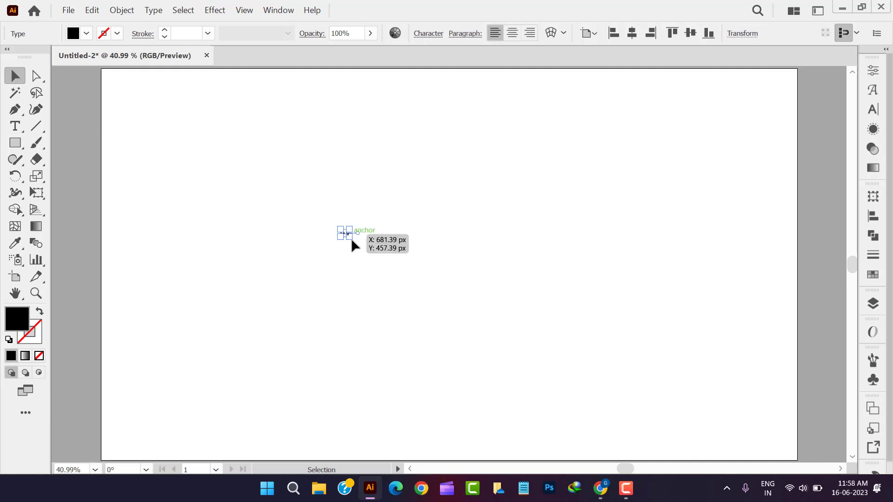
mouse_move(353, 242)
left_mouse_down()
mouse_move(438, 294)
mouse_move(498, 355)
left_mouse_up()
left_click_drag(467, 268, 557, 215)
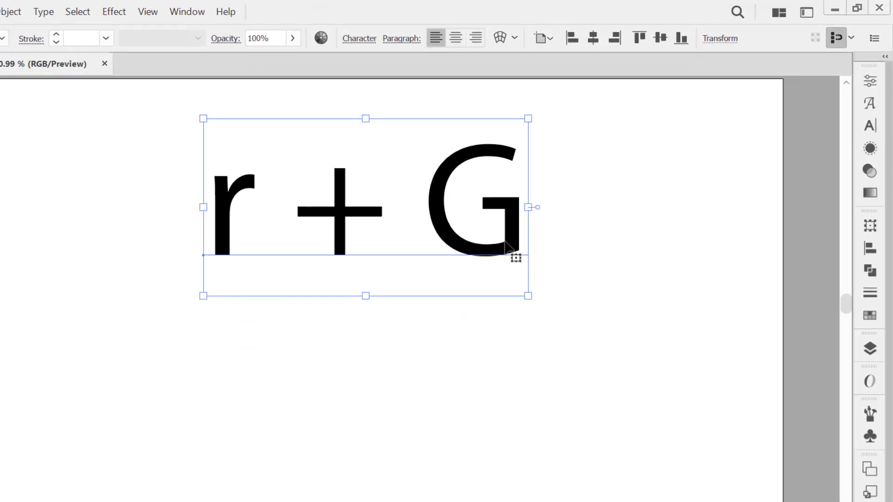
Set the r + G text in Avant Garde Demi BT and nudge it to the top centre
left_click(859, 185)
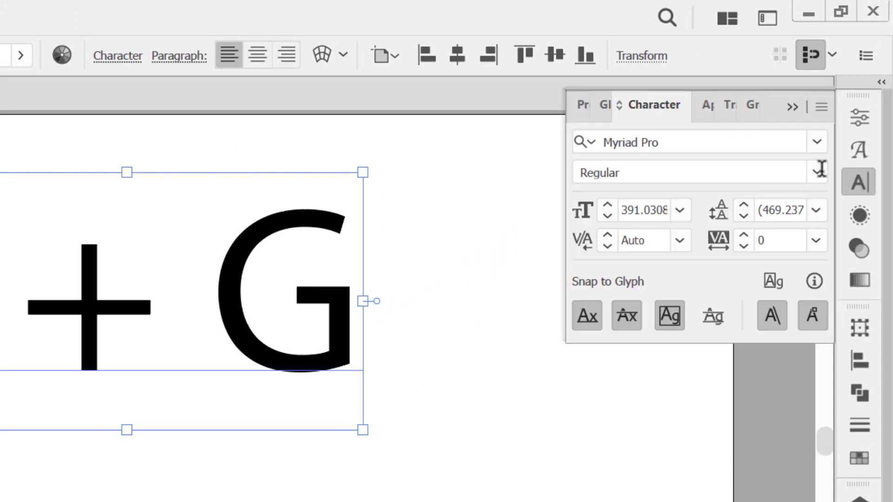
left_click(701, 144)
type("ava")
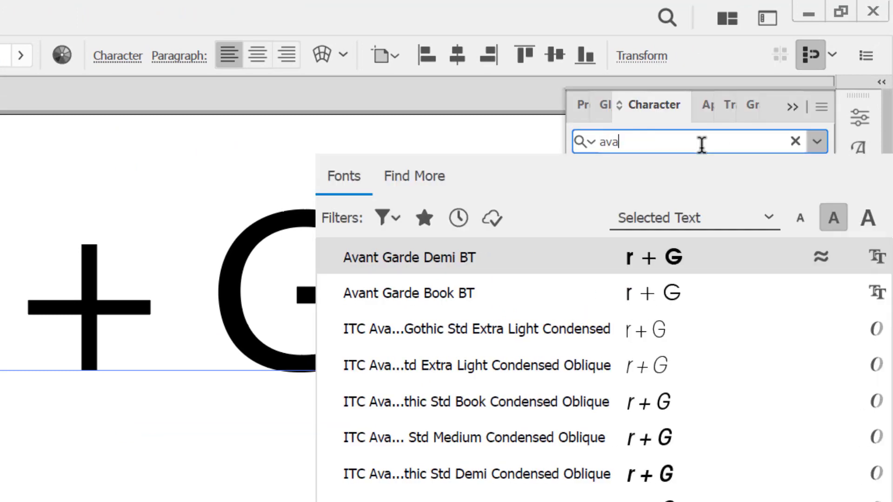
left_click(484, 258)
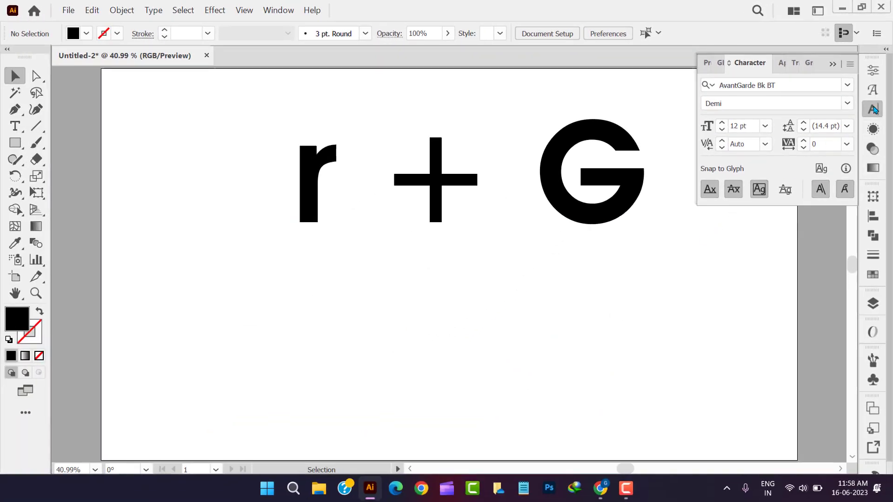
left_click(875, 109)
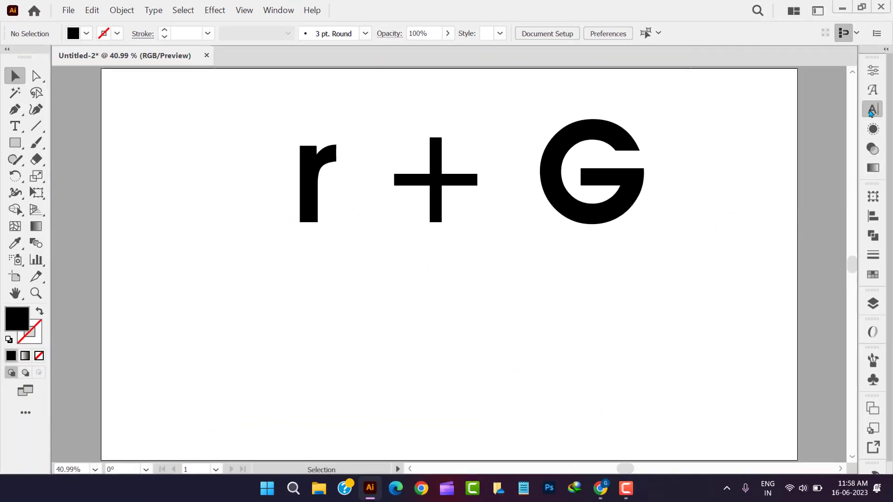
left_click_drag(600, 217, 583, 195)
left_click_drag(624, 240, 596, 239)
Shrink the text slightly, duplicate it below the original, and convert the copy to outlines
left_click(587, 272)
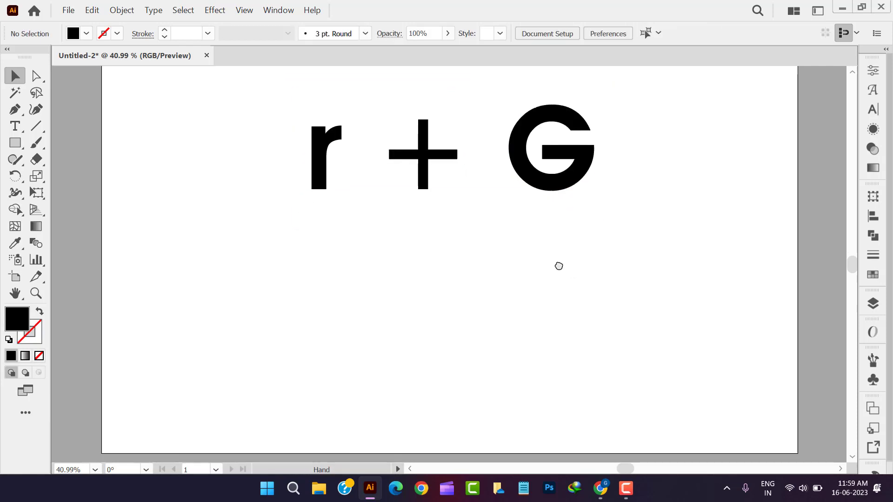
left_click_drag(564, 195, 568, 337)
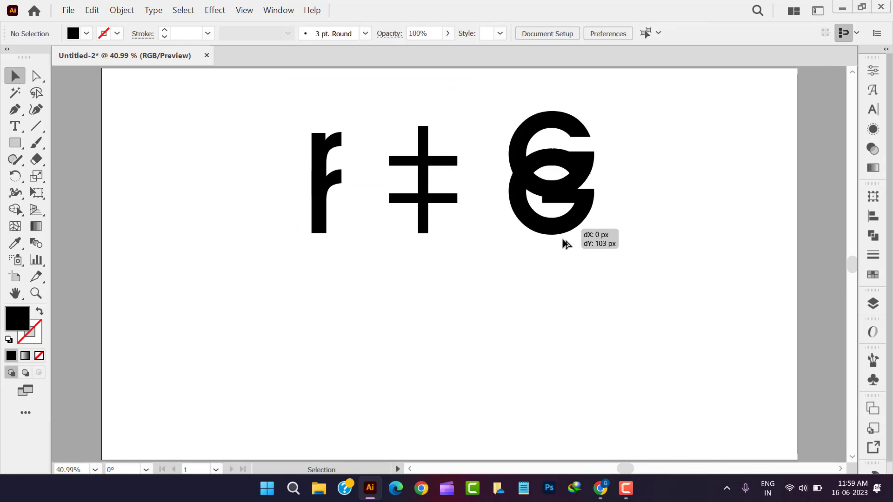
right_click(569, 335)
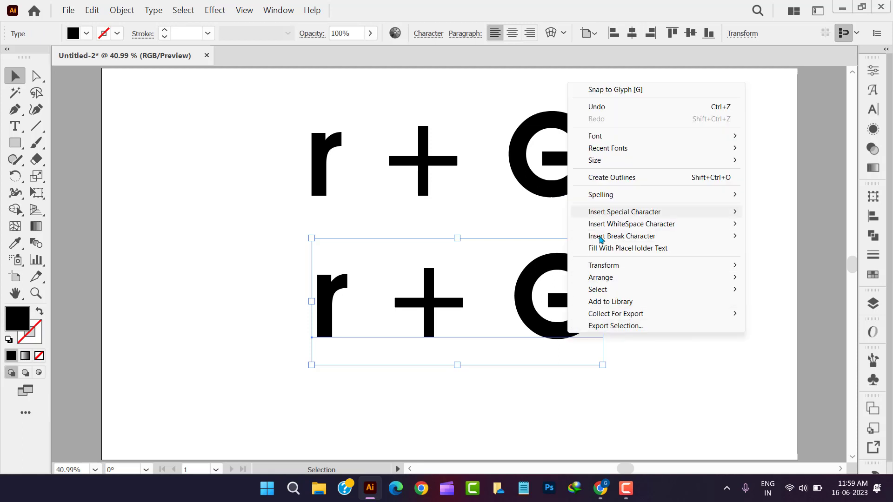
left_click(614, 178)
Ungroup the outlined copy, delete its r and +, and move the remaining G left
right_click(585, 325)
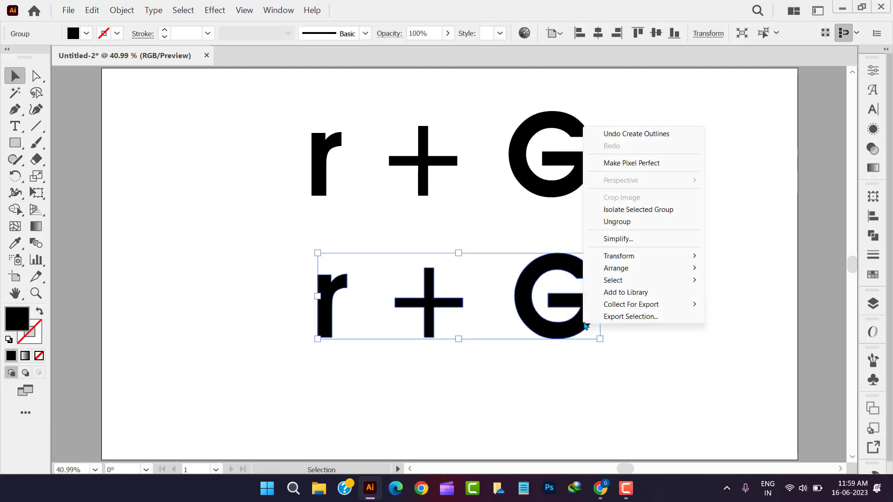
left_click(634, 223)
left_click(665, 315)
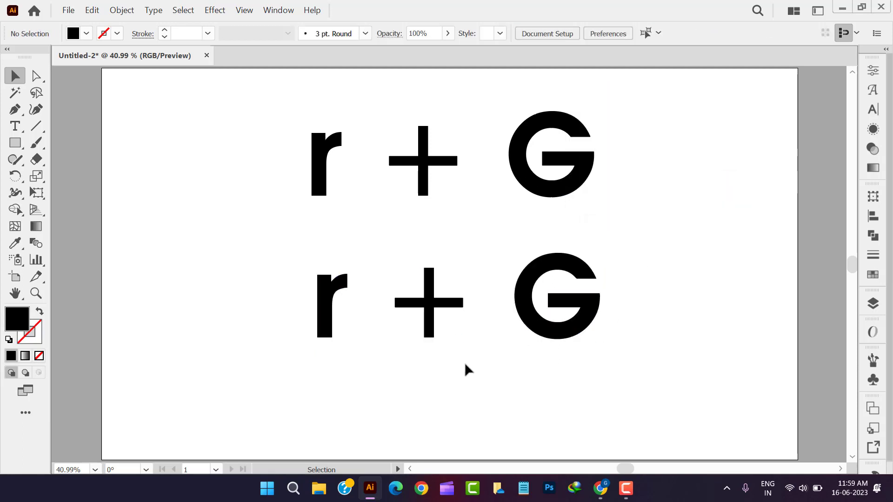
left_click_drag(467, 368, 294, 261)
key("Delete")
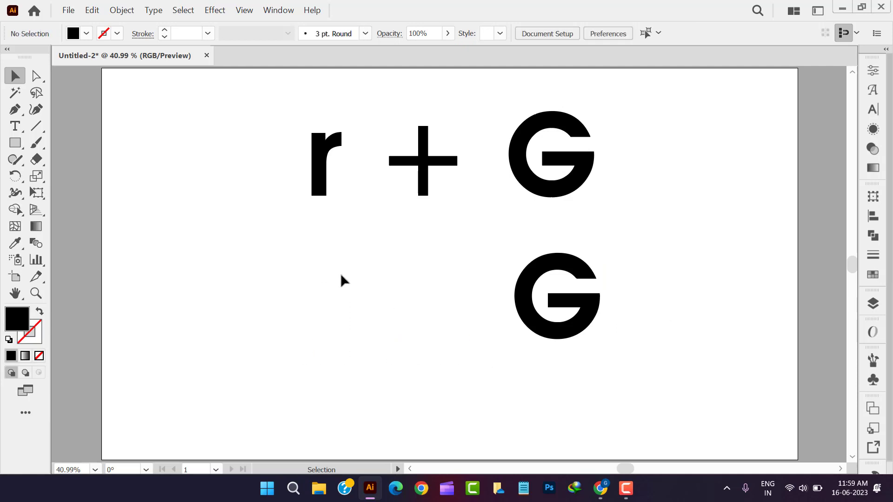
mouse_move(559, 343)
left_mouse_down()
mouse_move(456, 346)
mouse_move(534, 376)
mouse_move(489, 377)
left_mouse_up()
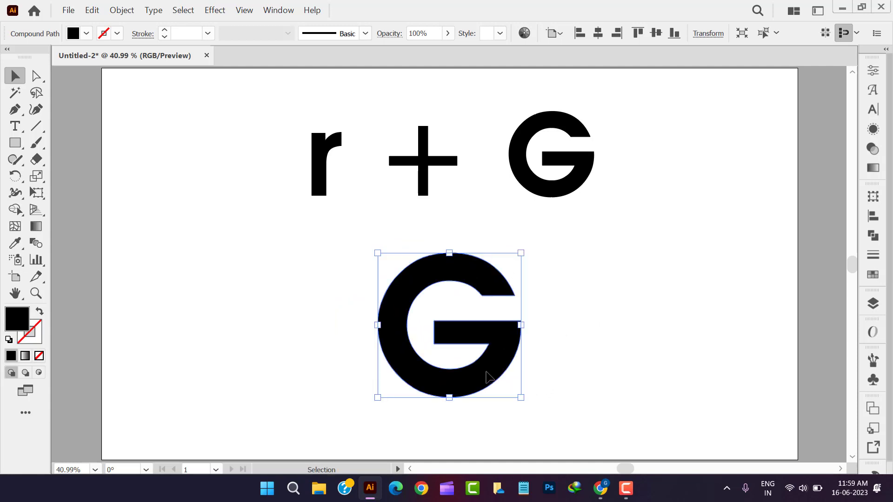
Zoom in on the G and draw a straight vertical Pen line from above to below it
left_click(36, 292)
left_click(460, 349)
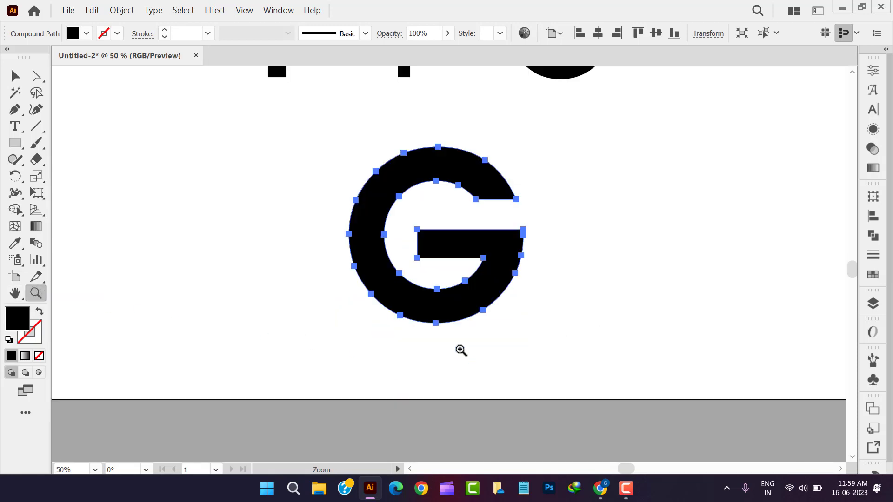
mouse_move(452, 219)
left_mouse_down()
mouse_move(483, 240)
mouse_move(491, 285)
left_mouse_up()
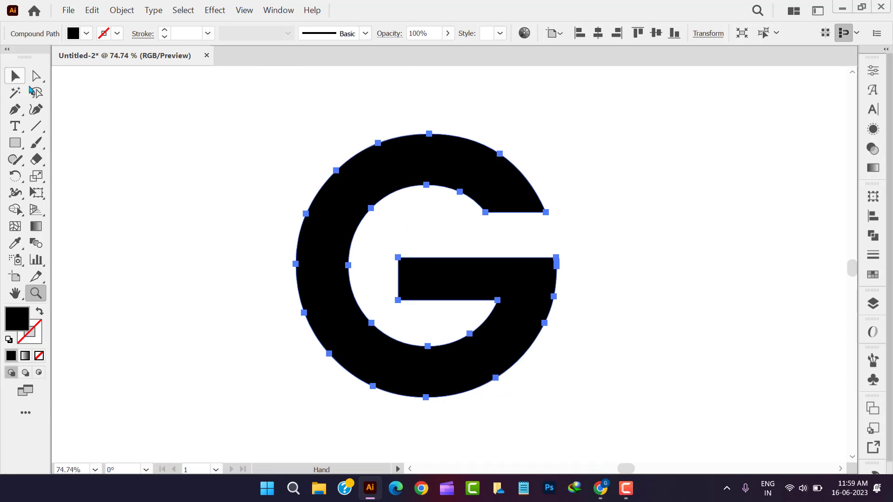
left_click(15, 76)
left_click(15, 110)
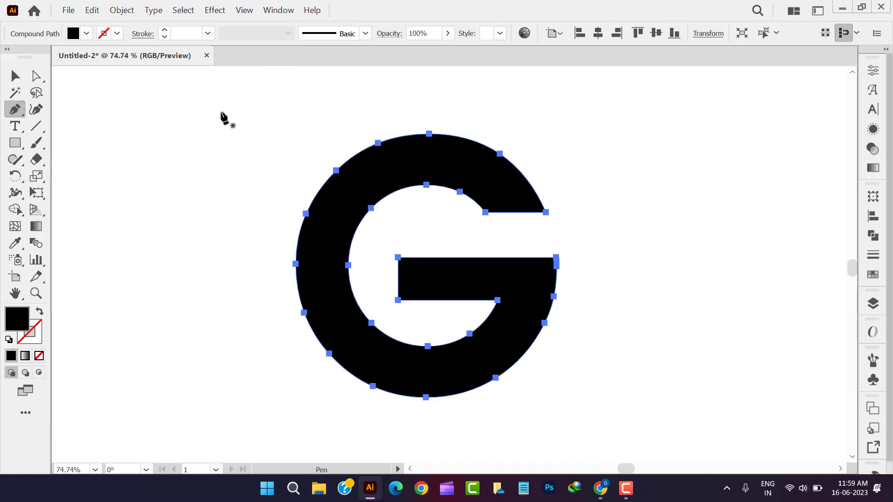
left_click(427, 116)
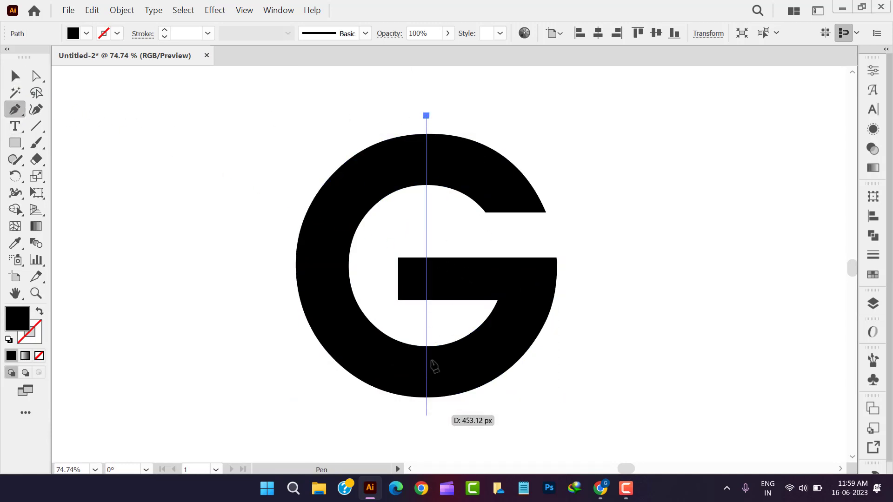
left_click(426, 430, "shift")
Give the line no fill and select both the line and the G
left_click(15, 76)
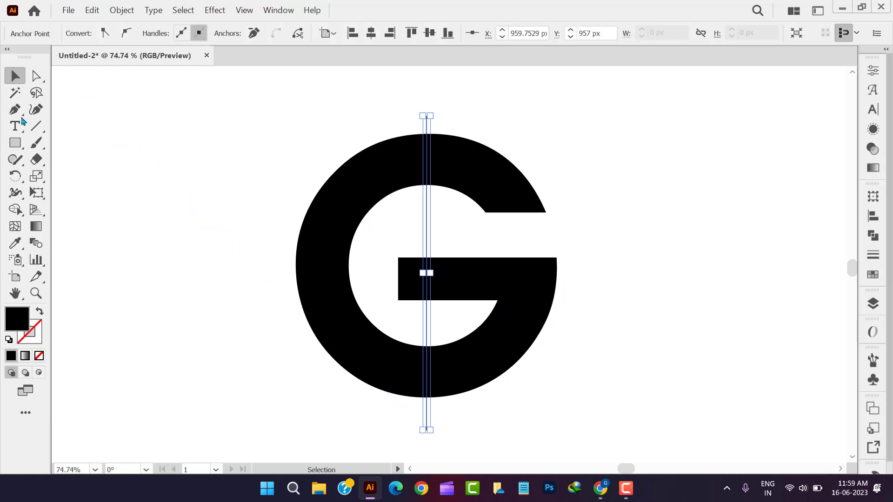
left_click(39, 357)
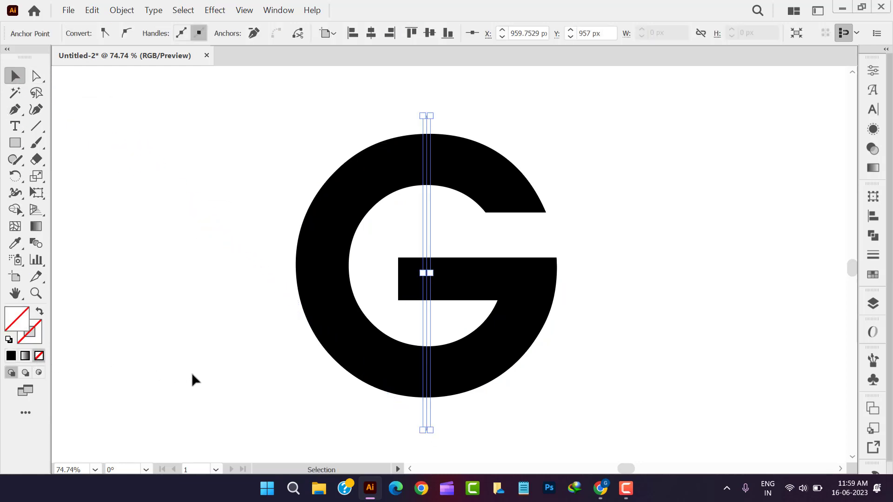
left_click_drag(233, 160, 657, 343)
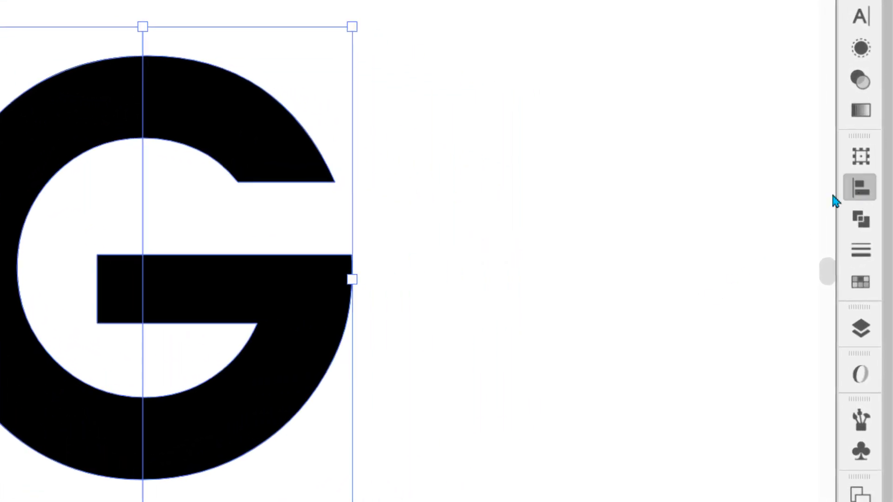
Horizontally centre-align the line on the G, then select only the line
left_click(873, 216)
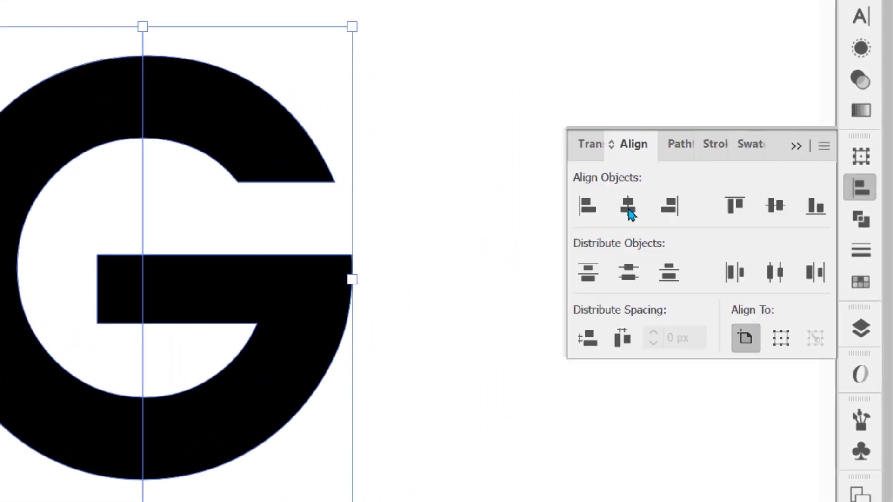
left_click(631, 215)
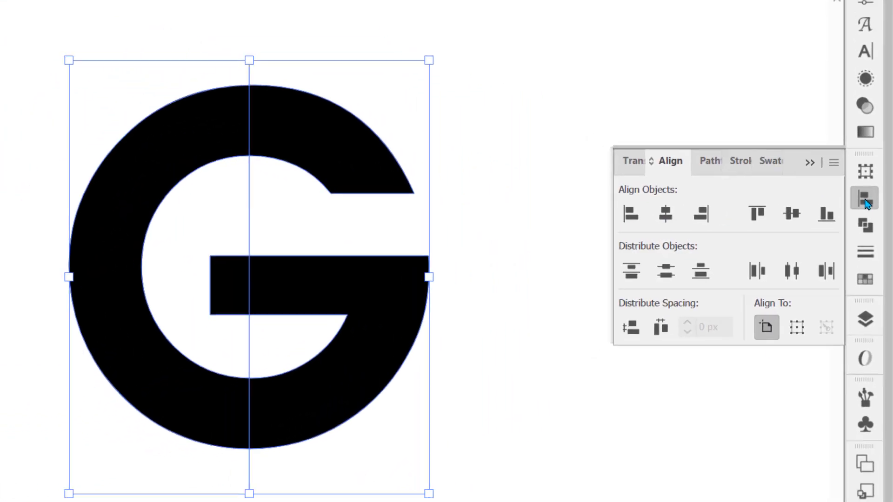
left_click(503, 433)
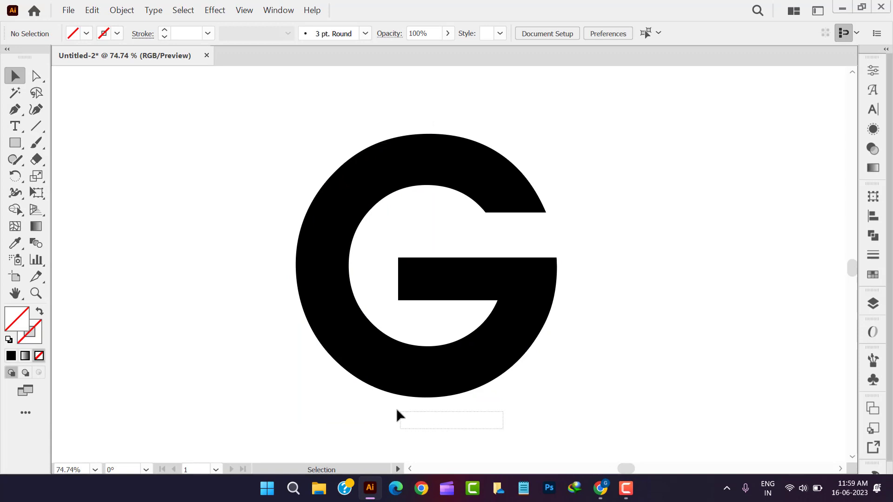
left_click_drag(396, 411, 397, 409)
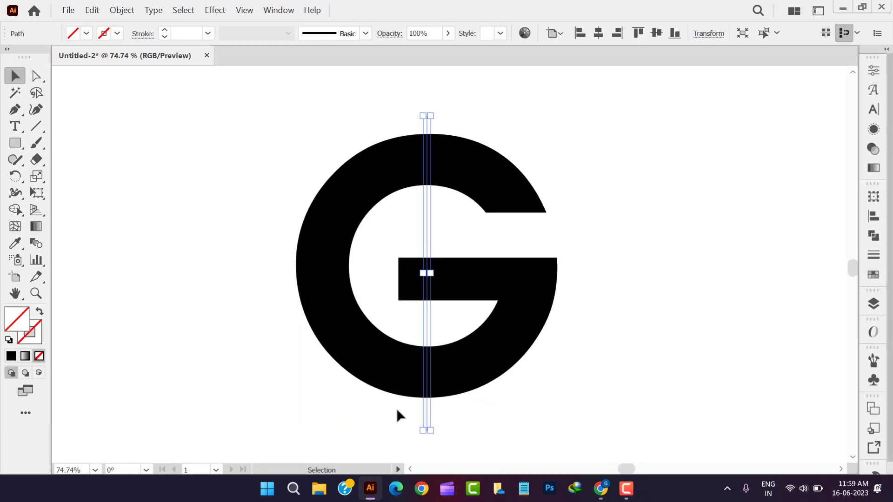
left_click(121, 11)
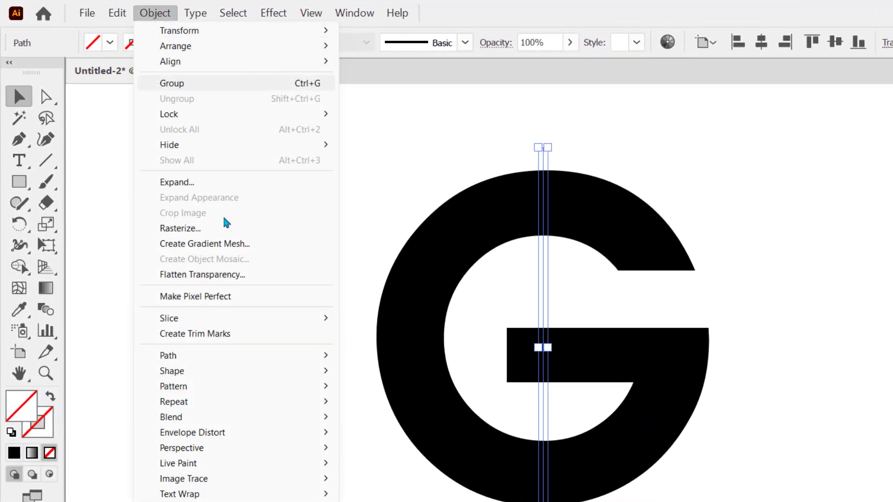
mouse_move(169, 356)
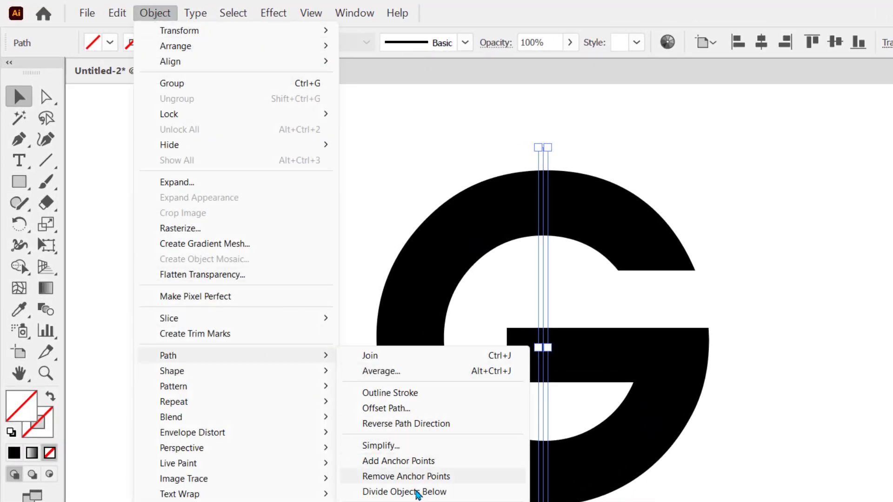
Divide the G along the line, then delete the upper-right arc and the small crossbar piece
left_click(417, 492)
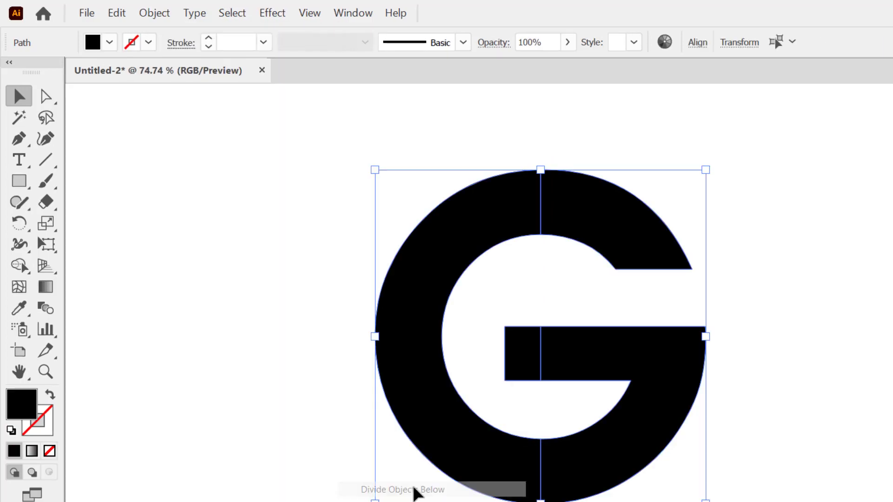
left_click(221, 305)
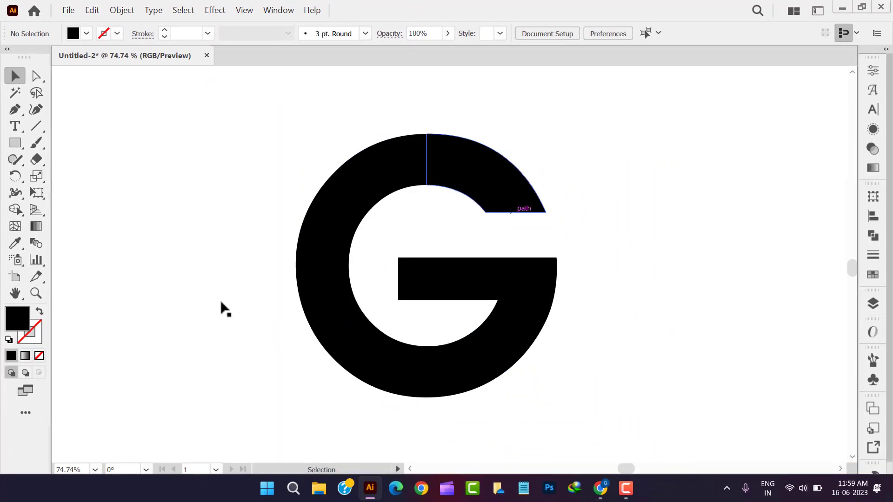
left_click(486, 185)
key("Delete")
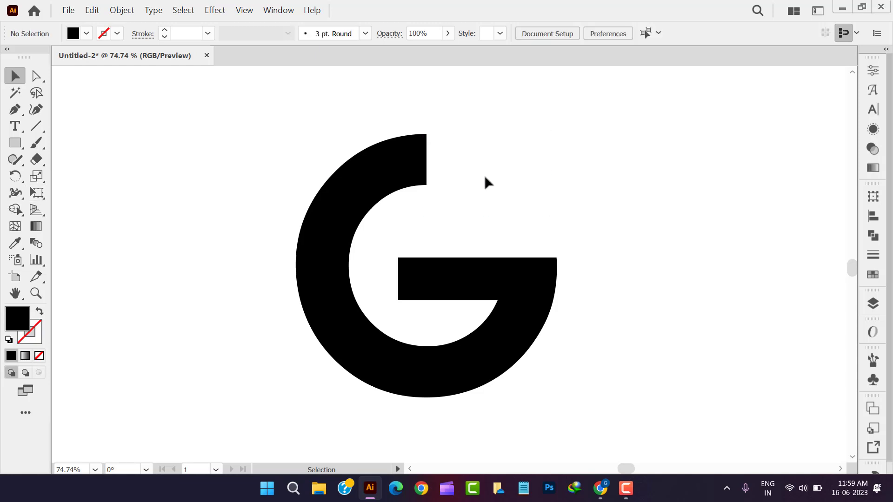
left_click(413, 281)
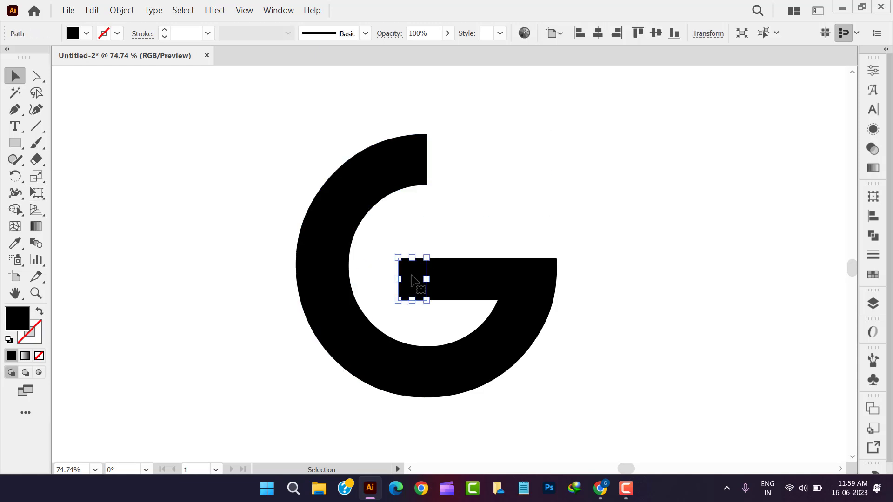
key("Delete")
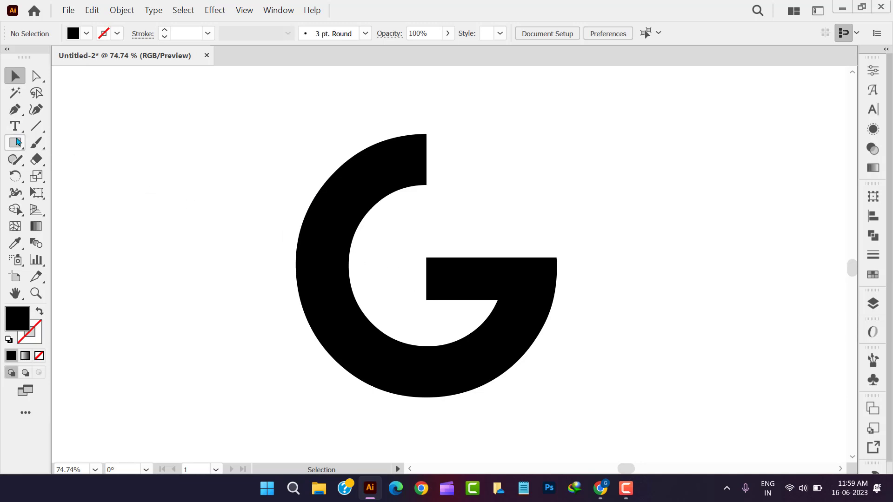
Draw a rectangle from the G's top to its midline, snapped to its left edge, and select both
left_click(18, 142)
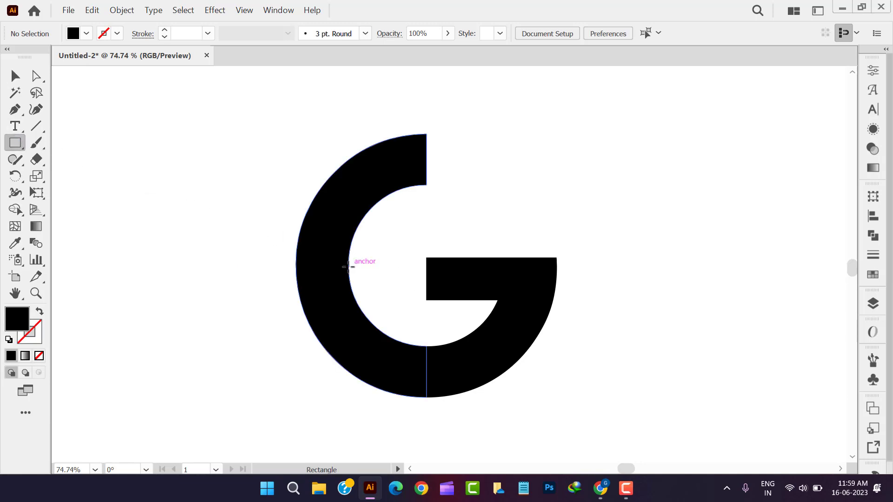
mouse_move(349, 267)
left_mouse_down()
mouse_move(296, 160)
mouse_move(294, 134)
left_mouse_up()
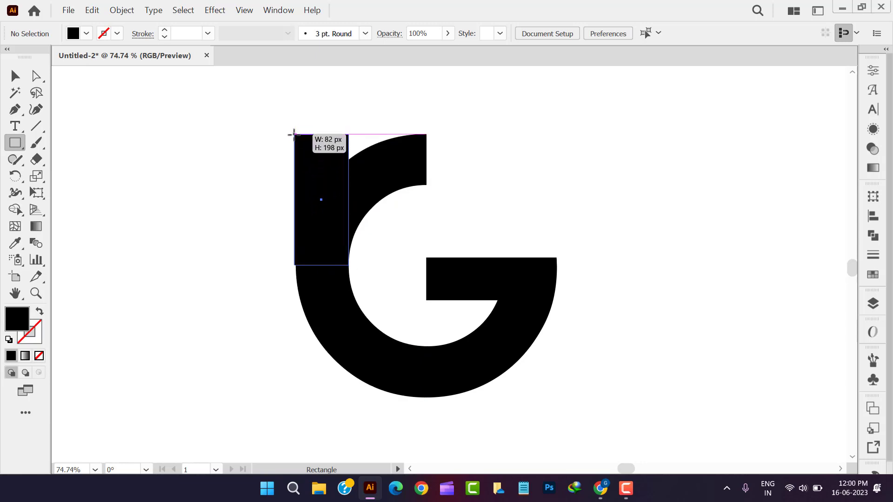
left_click_drag(295, 134, 296, 134)
left_click(15, 76)
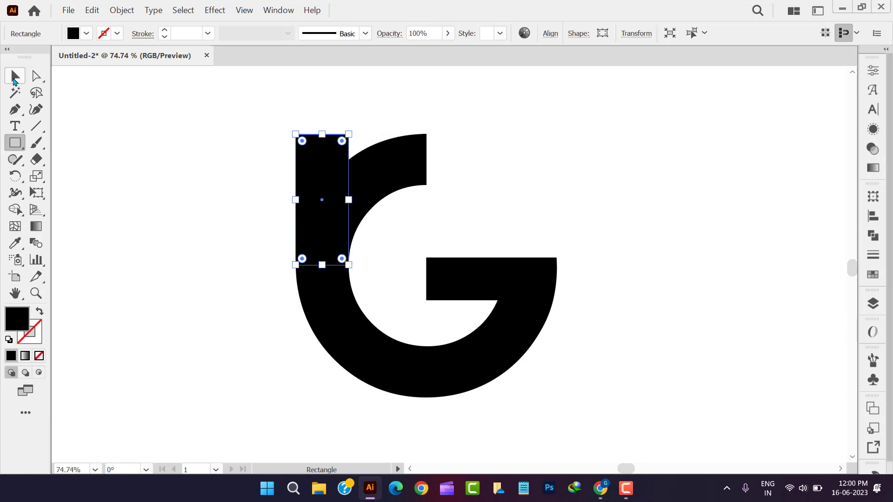
left_click(158, 216)
left_click_drag(200, 158, 582, 401)
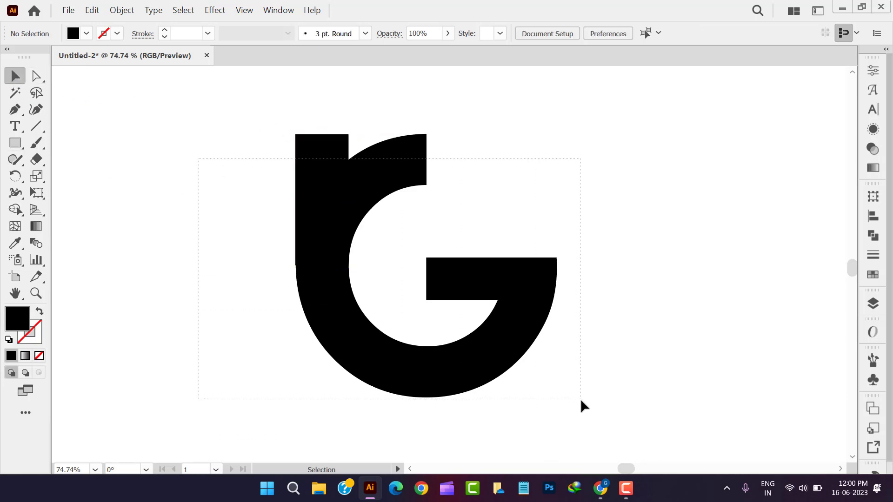
Nudge the rectangle's two right anchors one arrow-step right, then reselect the rectangle and G
key("shift+m")
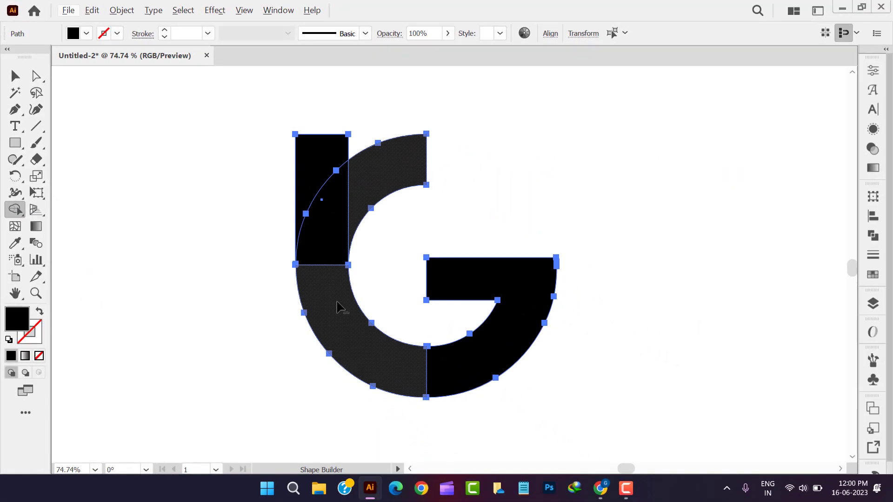
left_click(36, 76)
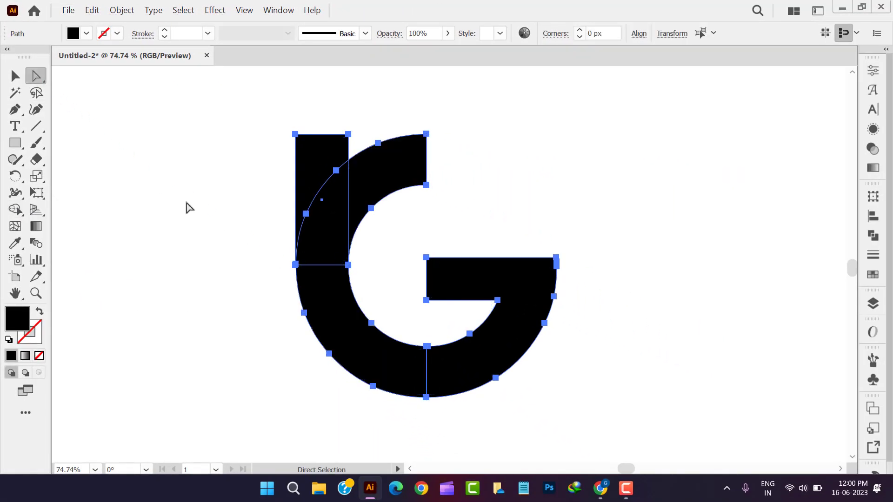
left_click(266, 179)
left_click(324, 149)
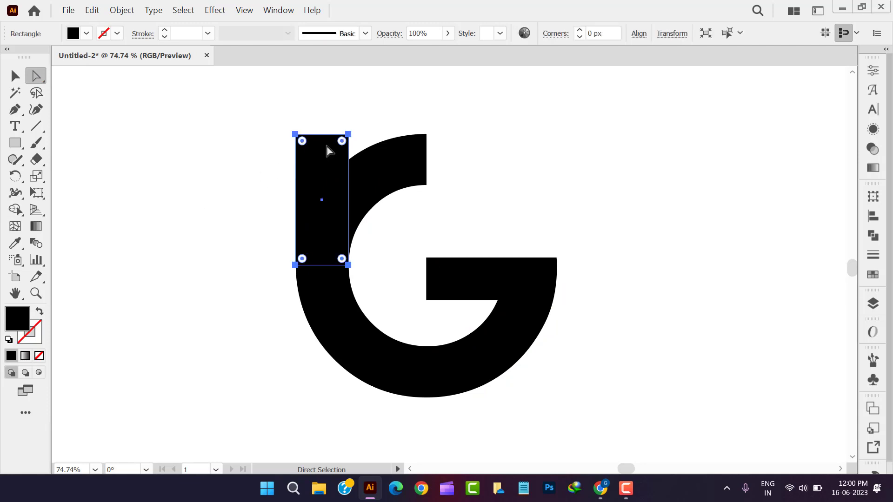
left_click(348, 136)
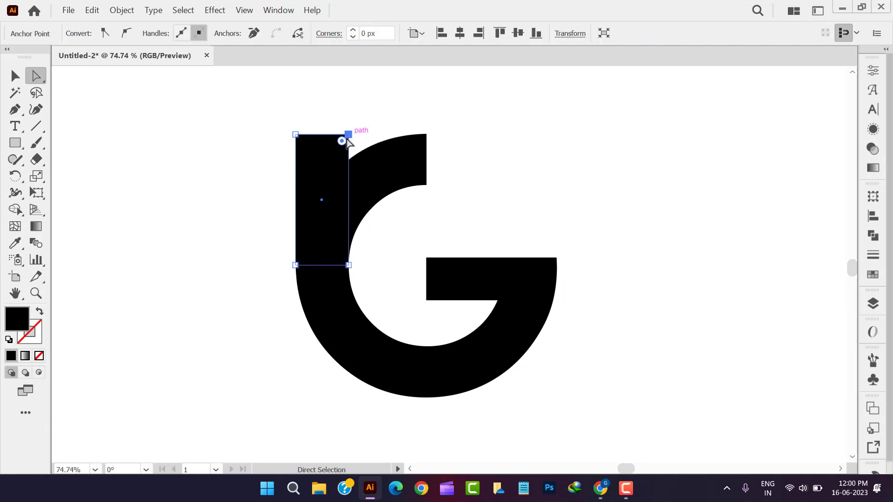
left_click(349, 265, "shift")
key("Right")
key("Right")
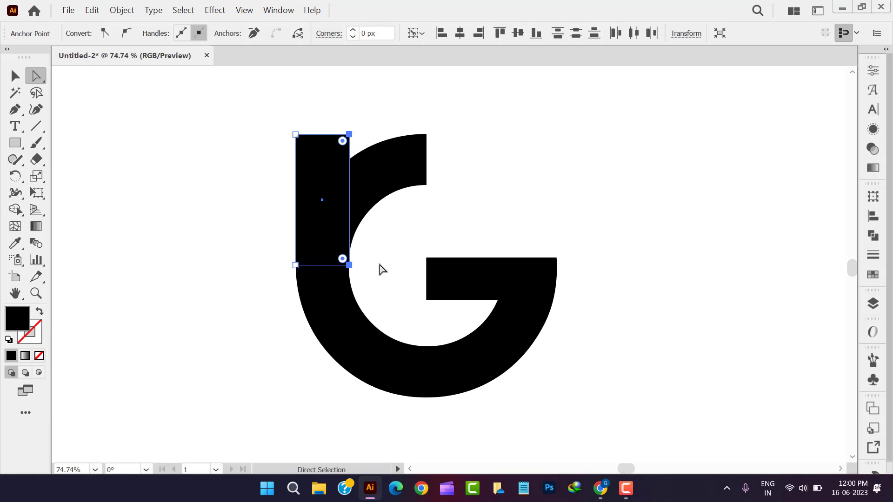
left_click(14, 82)
left_click(153, 219)
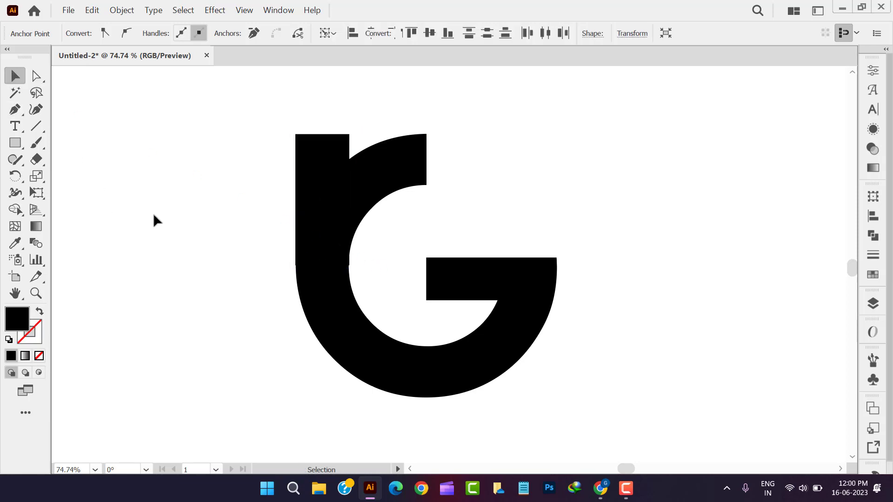
left_click_drag(183, 190, 403, 334)
Remove the G's lower-left region with Shape Builder, then select the resulting r shape
left_click(17, 215)
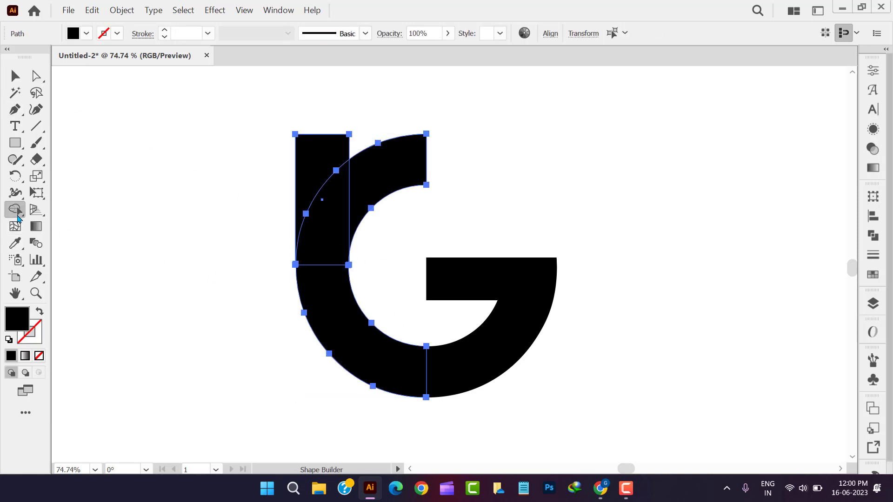
left_click(326, 317, "alt")
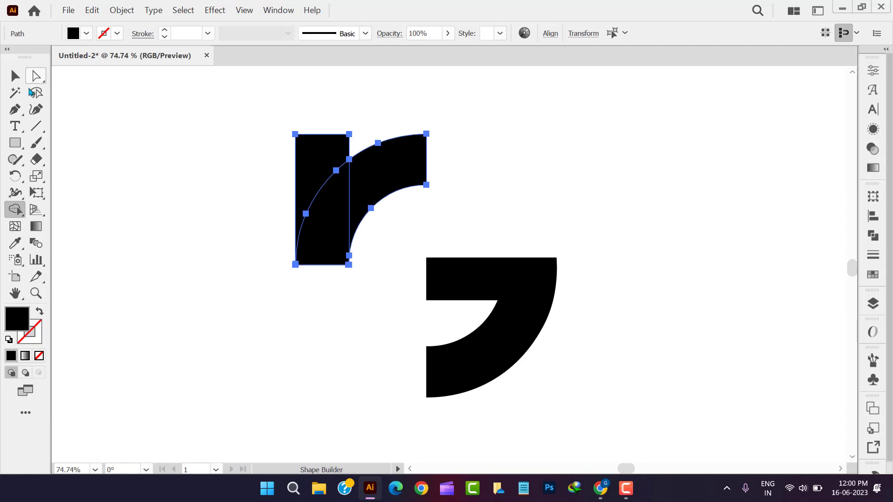
left_click(15, 76)
left_click(105, 215)
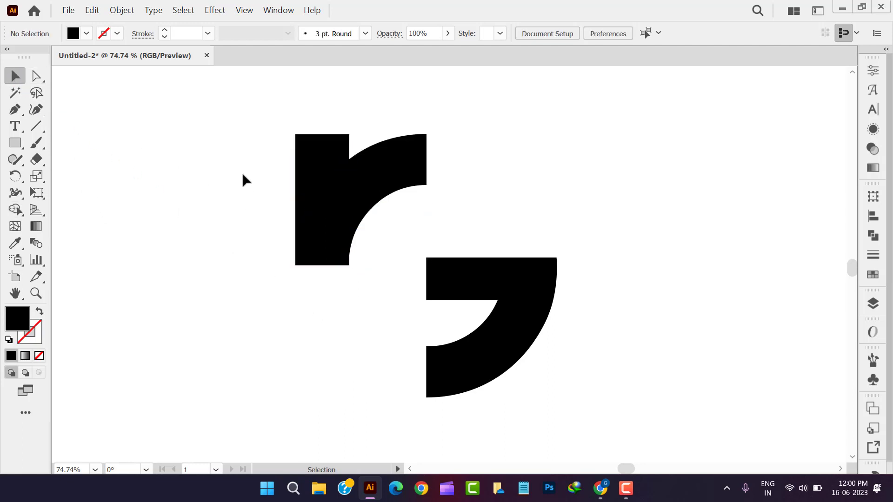
left_click_drag(243, 176, 363, 318)
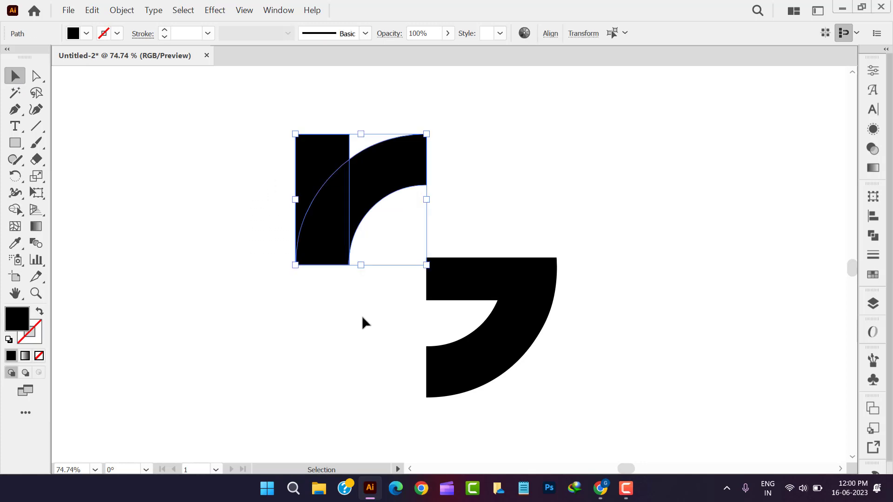
Zoom in and remove the thin sliver at the r stem's lower corner with Shape Builder
left_click(36, 294)
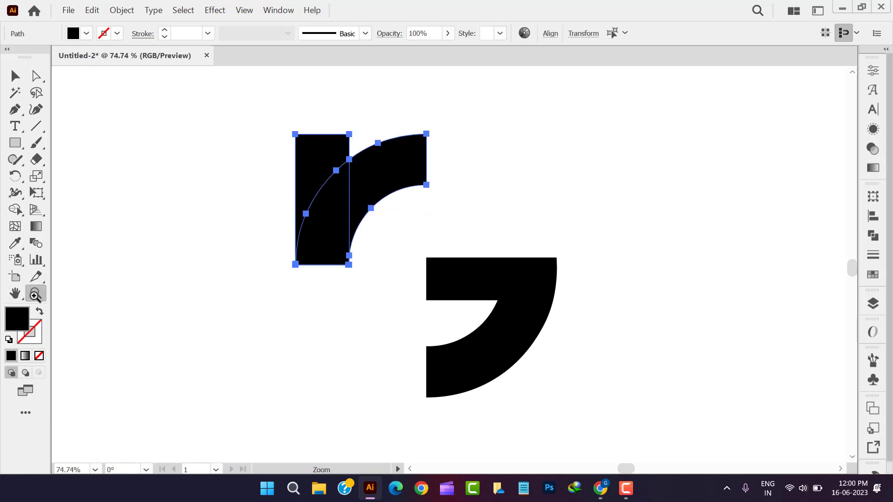
mouse_move(343, 264)
left_mouse_down()
mouse_move(411, 297)
mouse_move(534, 319)
mouse_move(682, 321)
mouse_move(660, 318)
left_mouse_up()
left_click(16, 210)
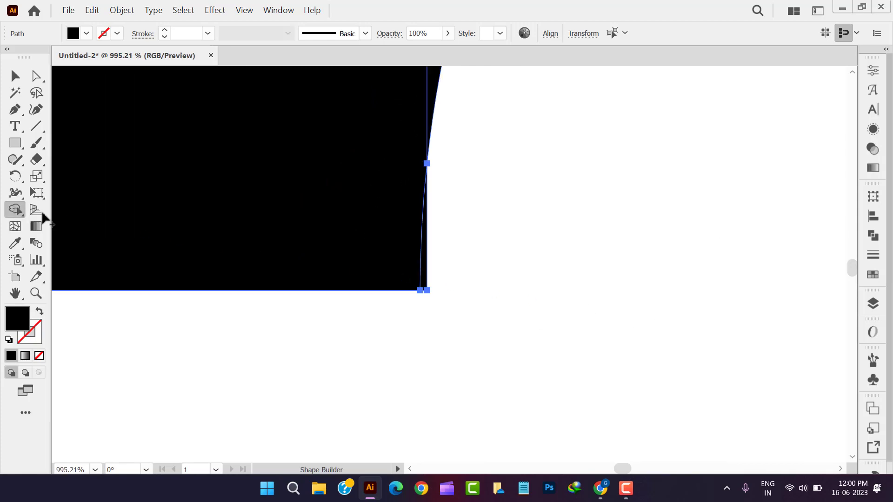
left_click(426, 286, "alt")
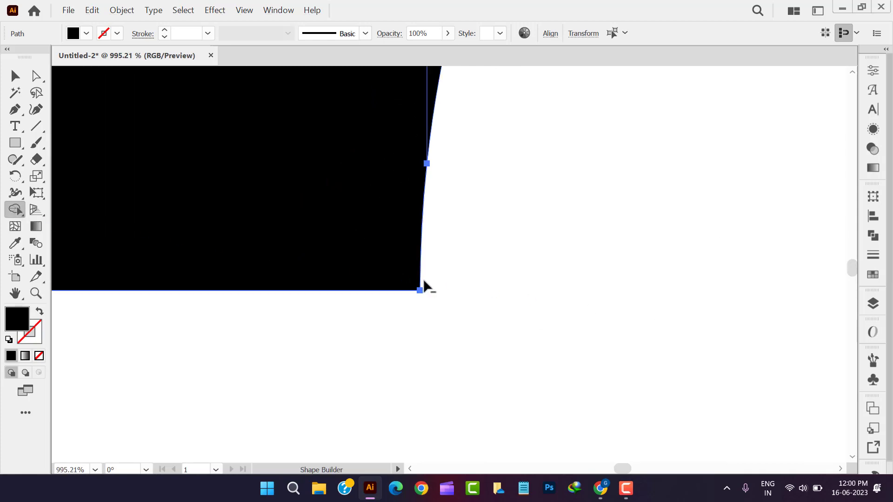
left_click(36, 293)
left_click(481, 332, "alt")
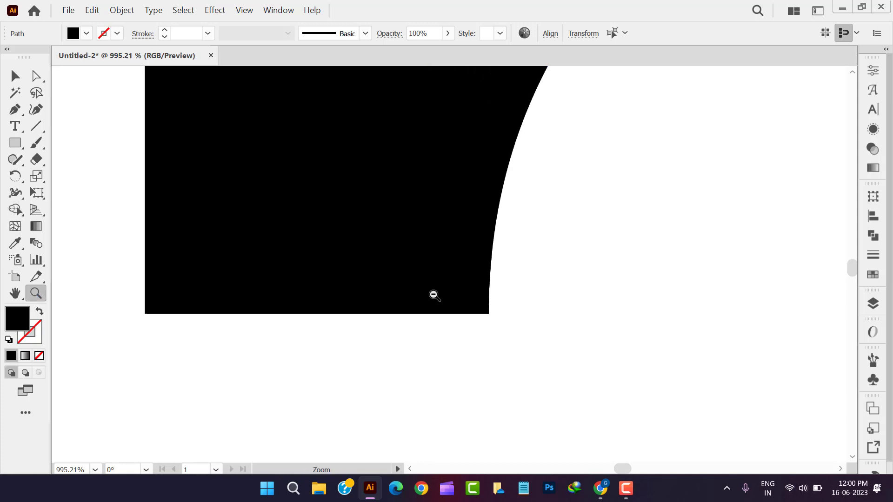
left_click(433, 293, "alt")
left_click(580, 331, "alt")
left_click_drag(522, 332, 345, 346)
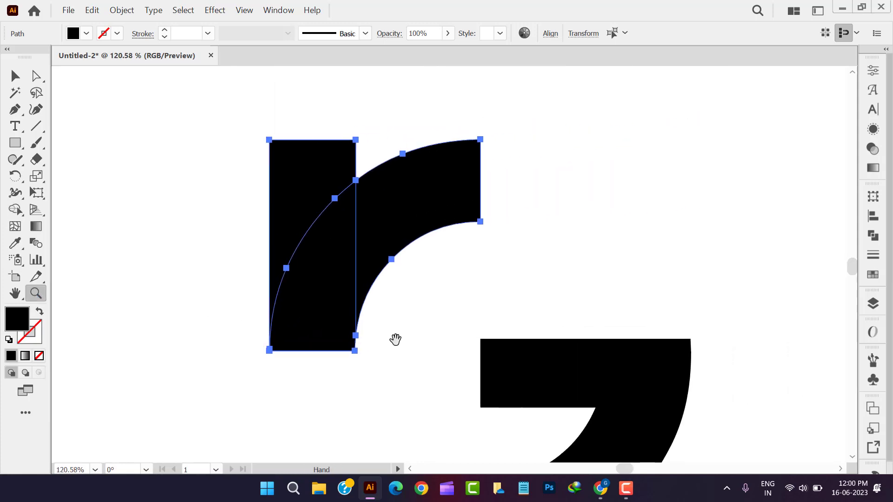
Select the r stem's left anchor points and try Horizontal Align Left, then undo it
key("a")
left_click(179, 246)
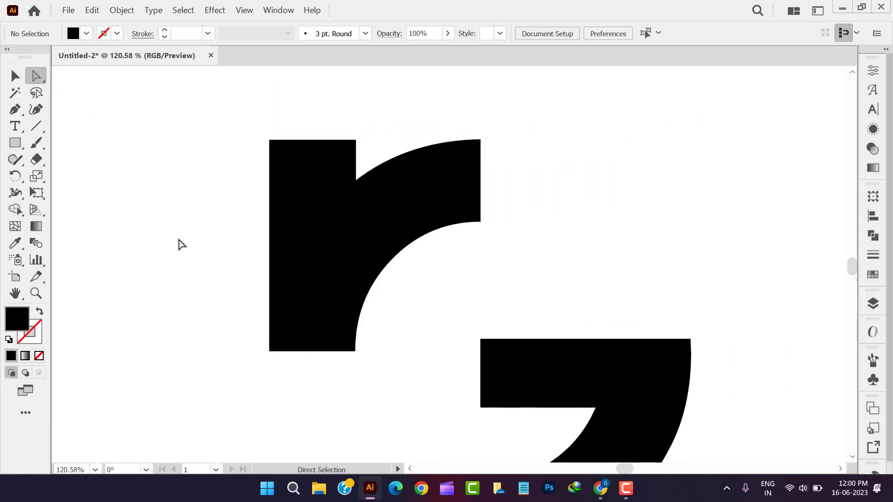
left_click_drag(243, 127, 302, 388)
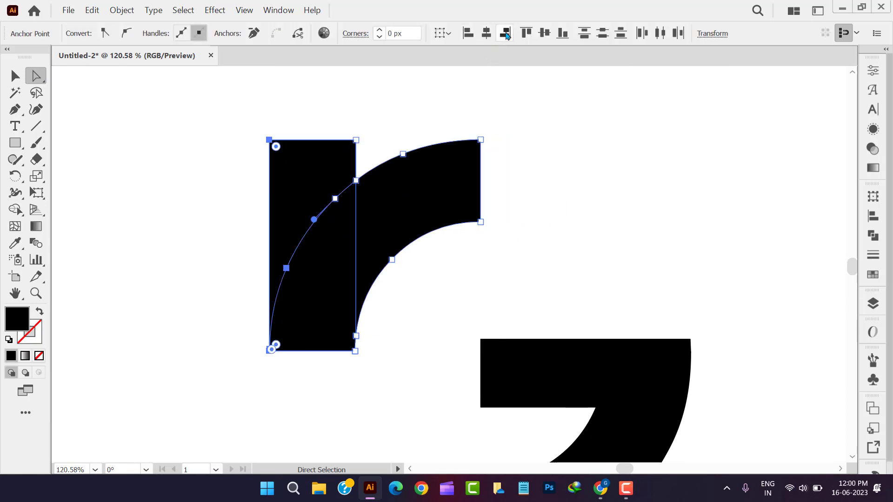
left_click(507, 34)
key("ctrl+z")
left_click(570, 214)
Zoom in on the stem's bottom and align its bottom-left corner point
left_click(33, 298)
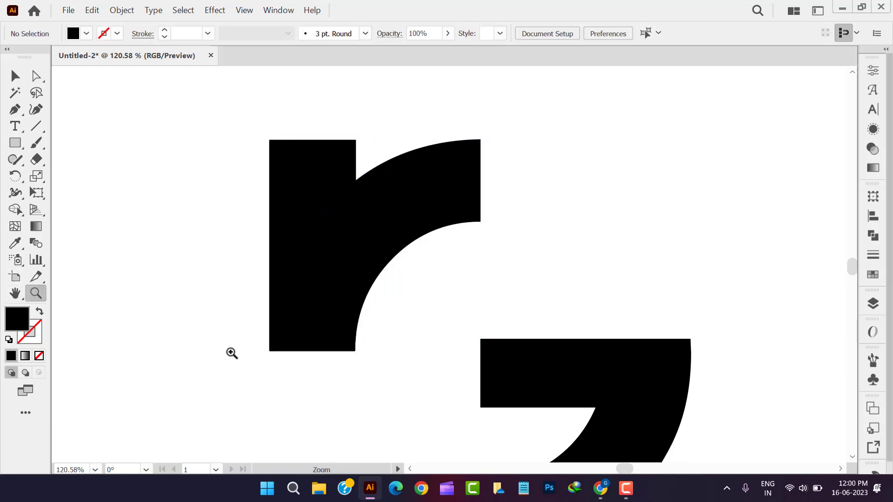
mouse_move(232, 353)
left_mouse_down()
mouse_move(420, 383)
mouse_move(444, 365)
mouse_move(318, 396)
left_mouse_up()
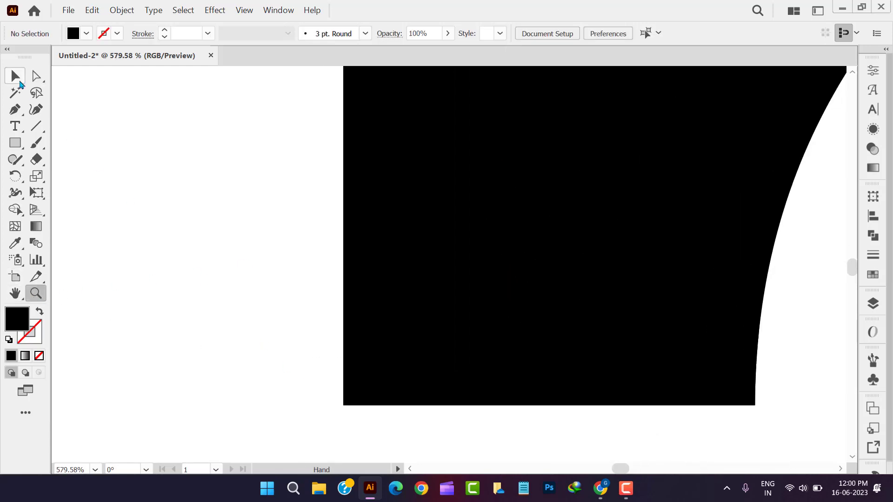
left_click(15, 76)
left_click_drag(251, 281, 406, 375)
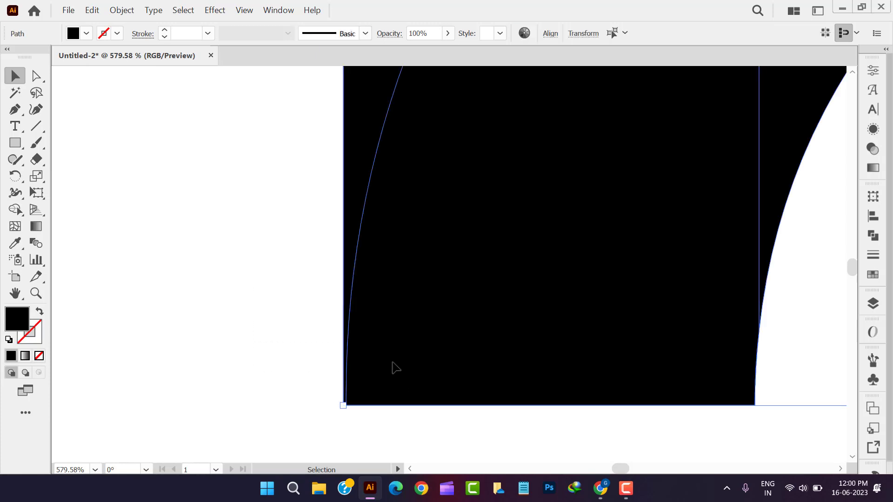
left_click(36, 77)
left_click(242, 397)
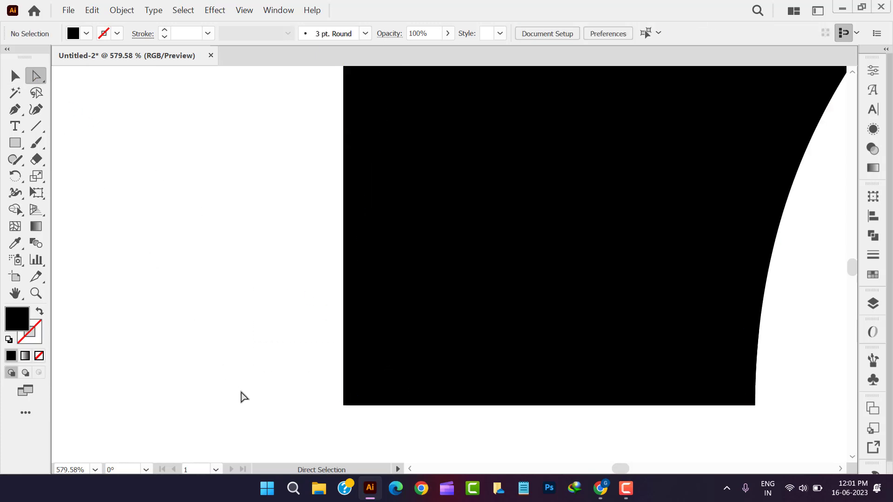
left_click_drag(345, 410, 347, 412)
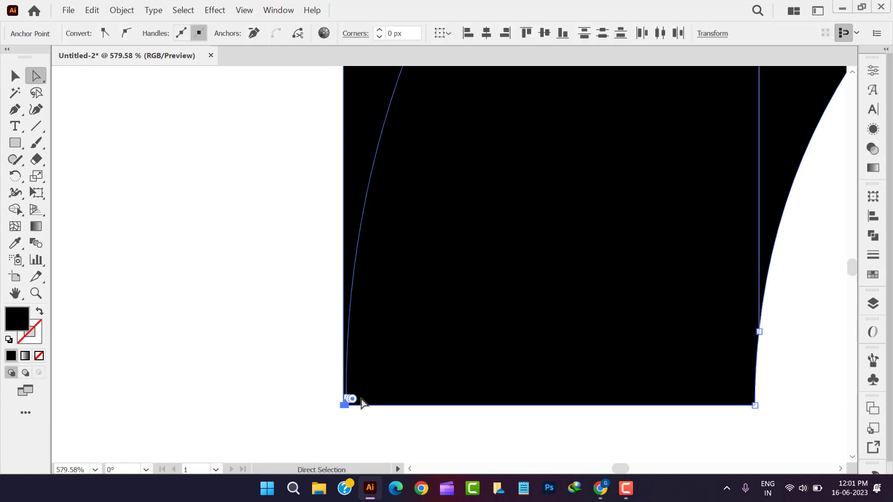
left_click(505, 33)
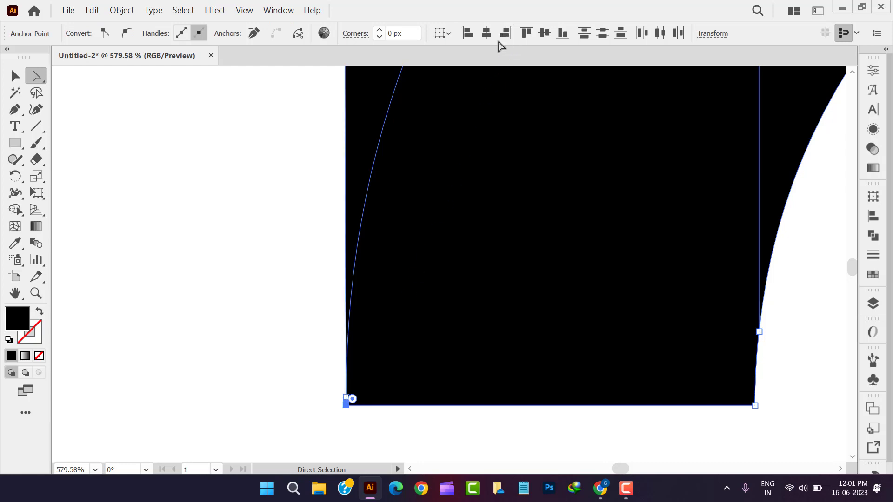
key("z")
mouse_move(441, 304)
left_mouse_down()
mouse_move(377, 251)
mouse_move(340, 301)
left_mouse_up()
scroll(433, 291, "down", 3)
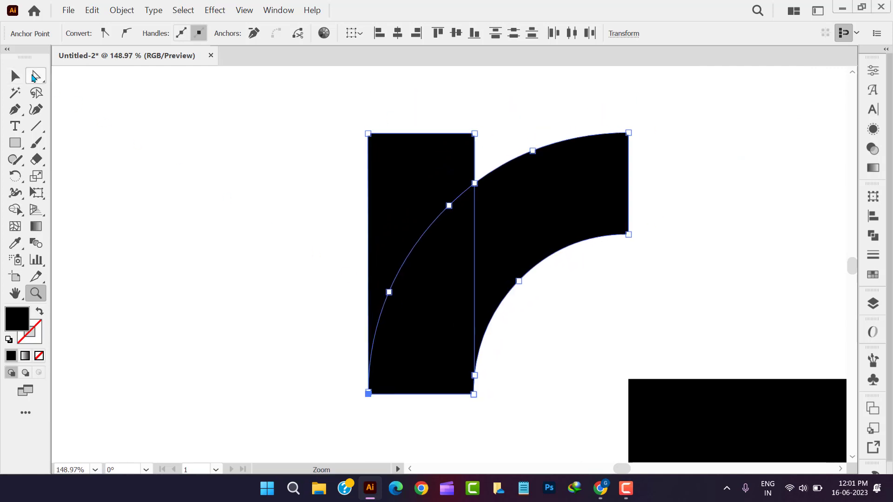
Add the stem's top-left corner point and set alignment to Align To Selection
left_click(34, 77)
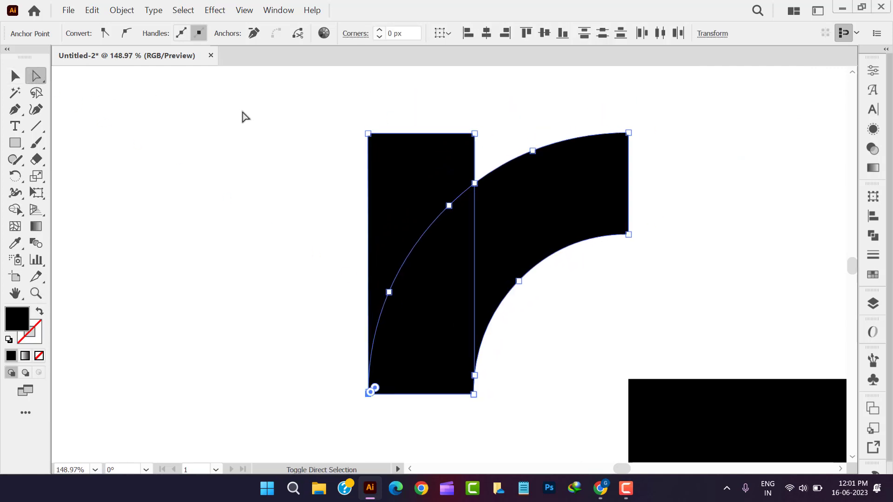
left_click(368, 134)
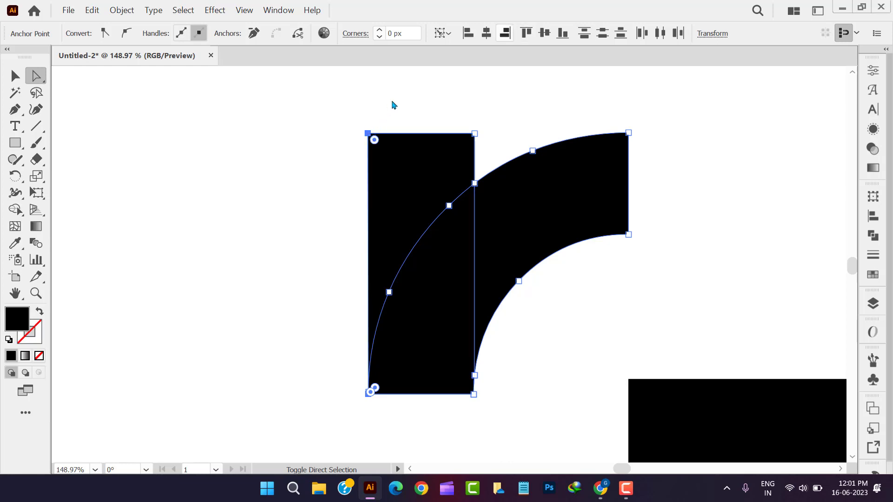
left_click(439, 34)
left_click(463, 49)
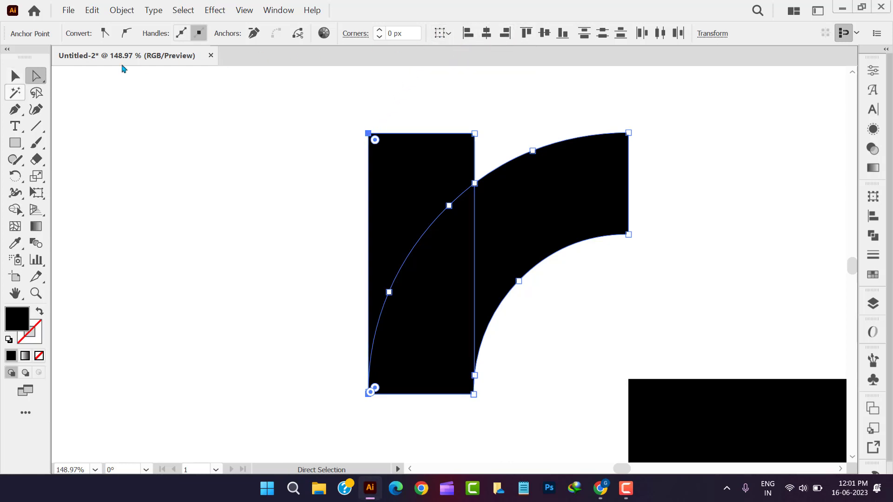
left_click(14, 76)
left_click(185, 198)
Zoom out and marquee-select both the rectangle and arc of the r
left_click(36, 293)
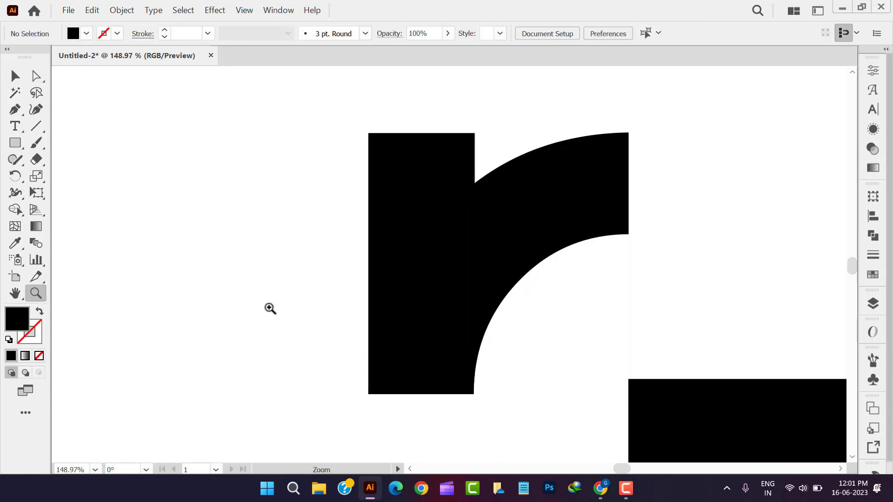
left_click(463, 317, "alt")
left_click(461, 313, "alt")
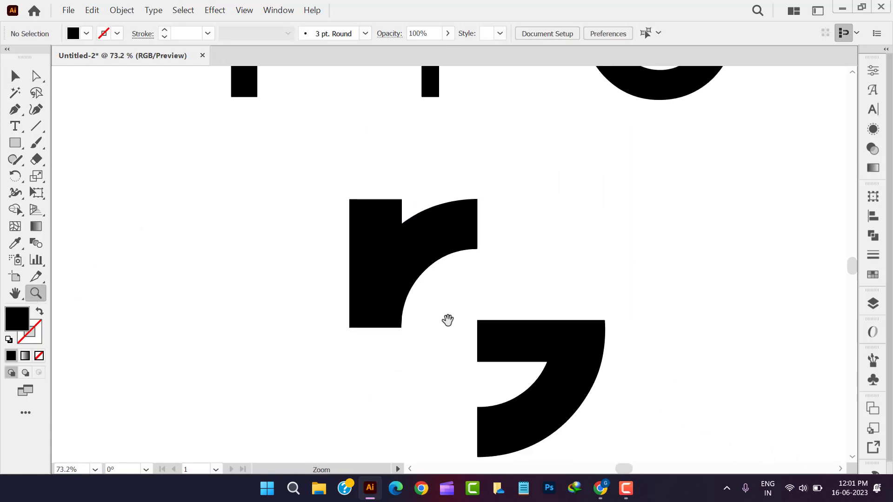
left_click_drag(448, 319, 412, 308)
left_click(412, 308, "alt")
left_click(15, 76)
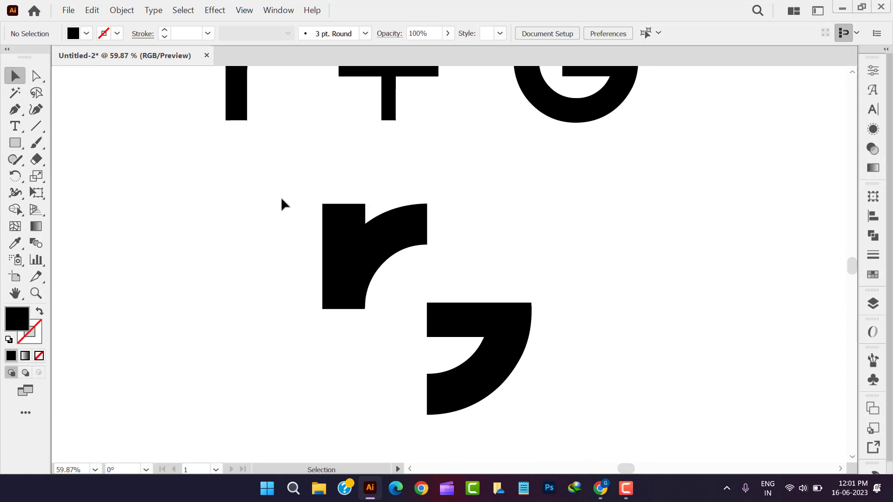
mouse_move(282, 199)
left_mouse_down()
mouse_move(373, 292)
mouse_move(557, 393)
left_mouse_up()
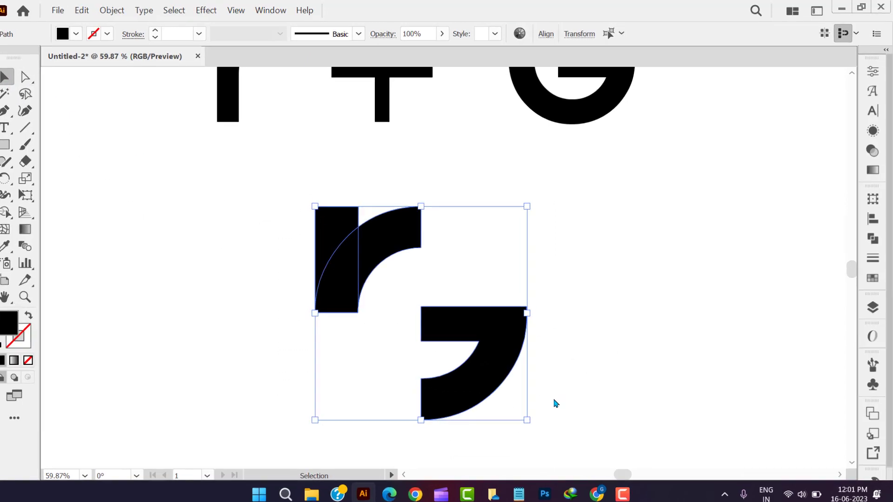
Unite the r's rectangle and arc into one shape with Pathfinder
left_click(868, 297)
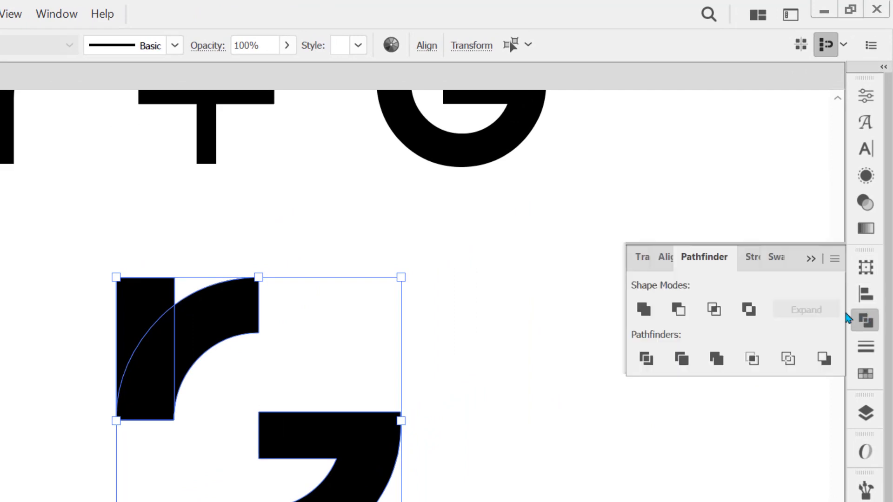
left_click(644, 310)
left_click(861, 320)
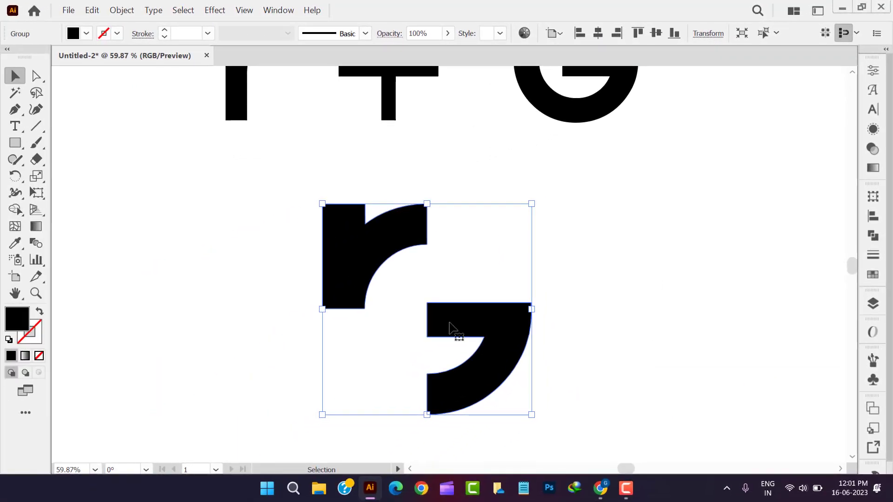
right_click(449, 322)
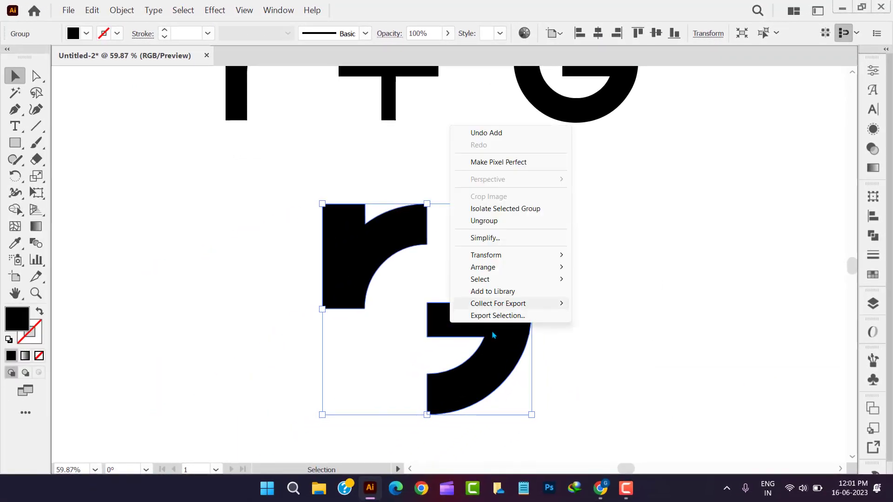
left_click(603, 354)
Deselect the artwork and zoom out to view the whole rG monogram
left_click_drag(599, 383, 309, 189)
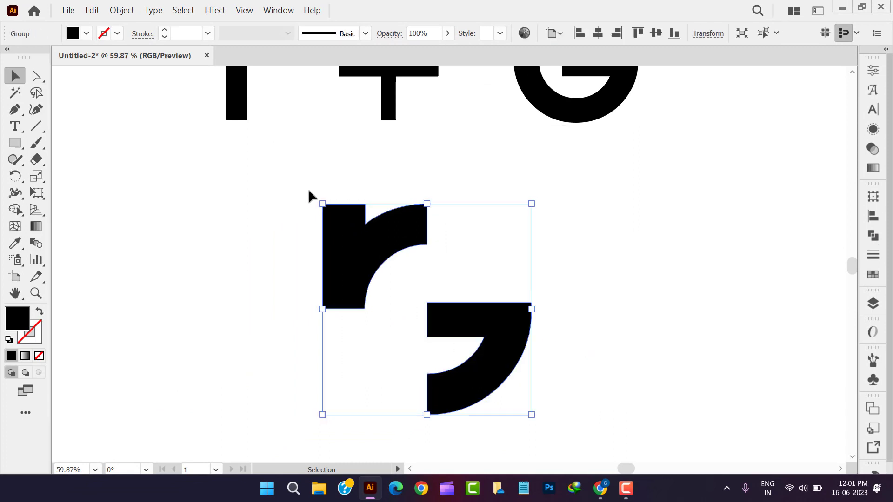
right_click(348, 227)
left_click(261, 291)
left_click(271, 331)
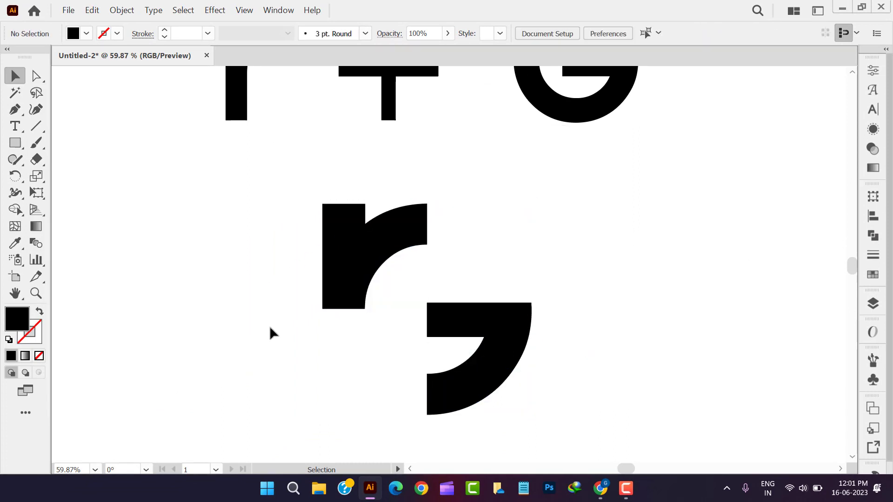
left_click_drag(291, 351, 288, 309)
key("z")
left_click_drag(291, 345, 275, 335)
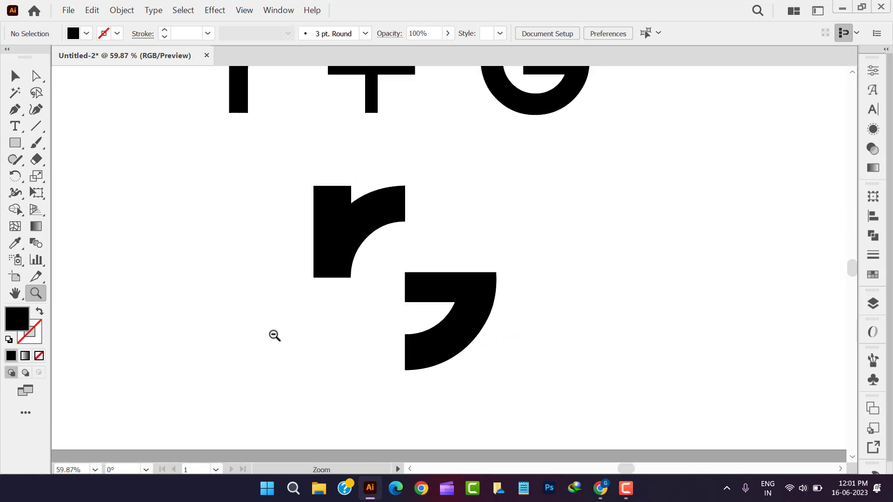
key("v")
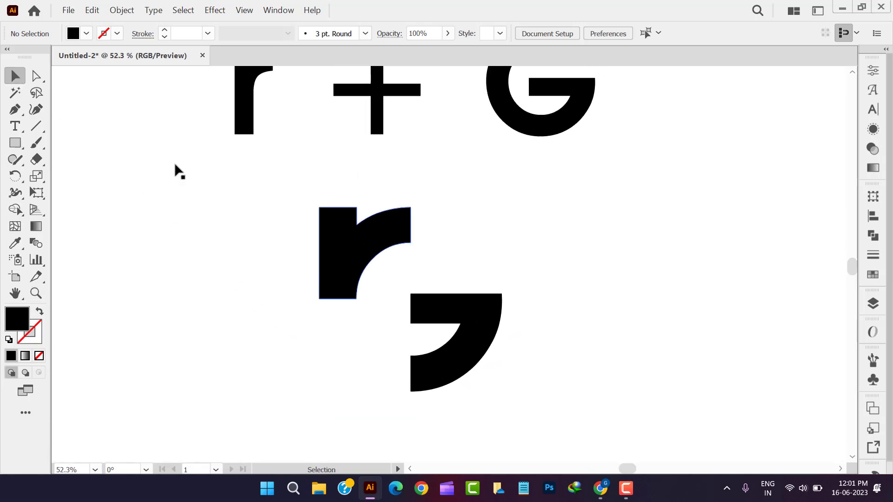
left_click(340, 259)
left_click(250, 250)
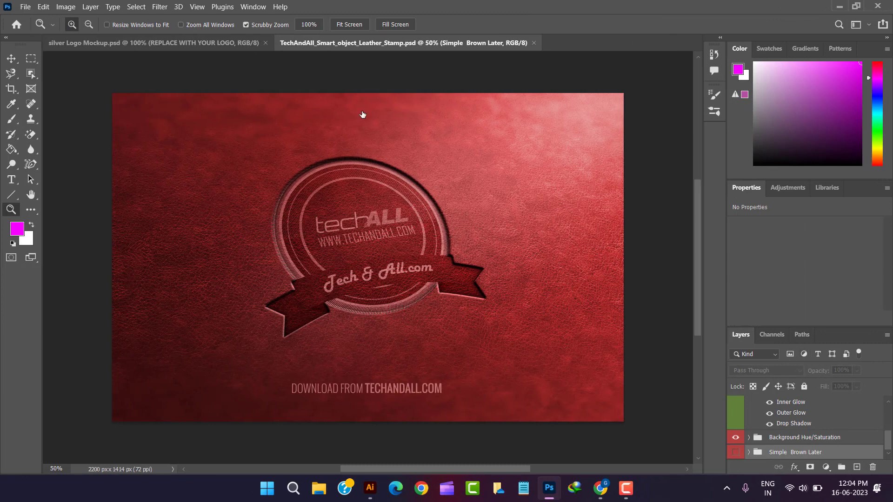
Hide the DOWNLOAD text layer and select the embossed logo smart object layer
left_click(735, 453)
left_click(735, 454)
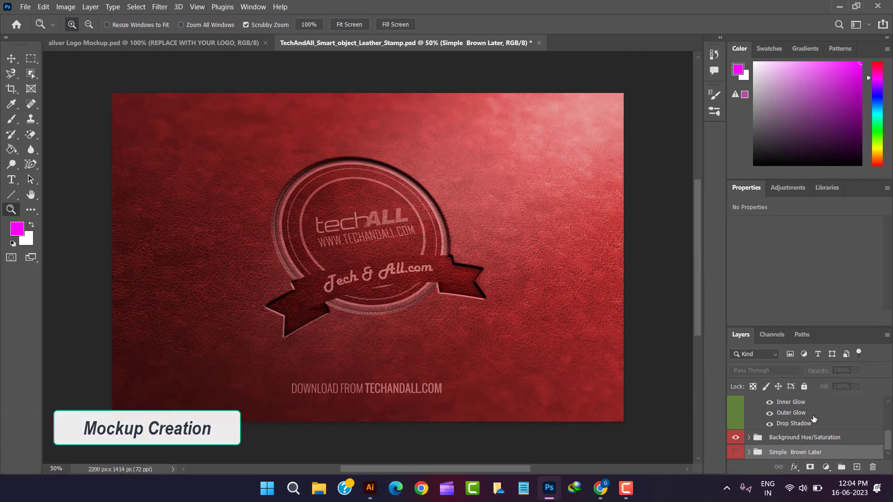
scroll(736, 419, "up", 3)
scroll(736, 414, "up", 2)
left_click(735, 405)
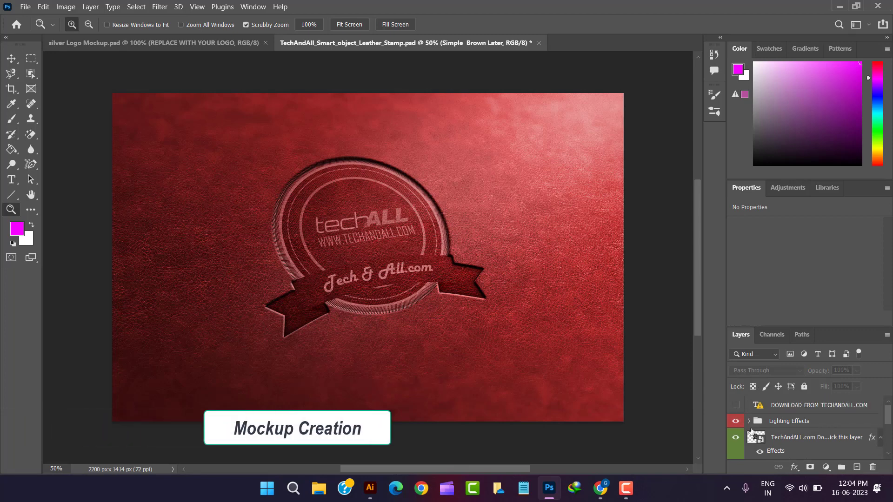
left_click(754, 437)
scroll(753, 438, "down", 2)
double_click(761, 412)
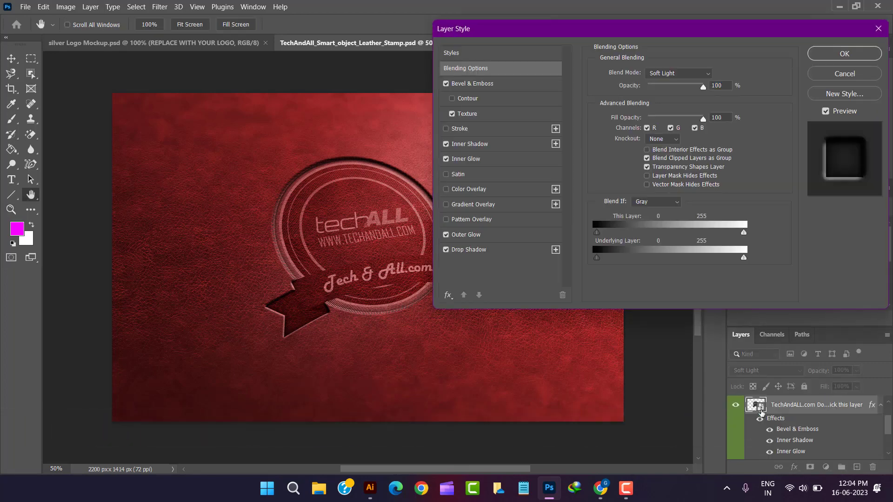
left_click(845, 74)
In the logo smart object, paste the rG monogram as a Smart Object and enlarge it
double_click(756, 405)
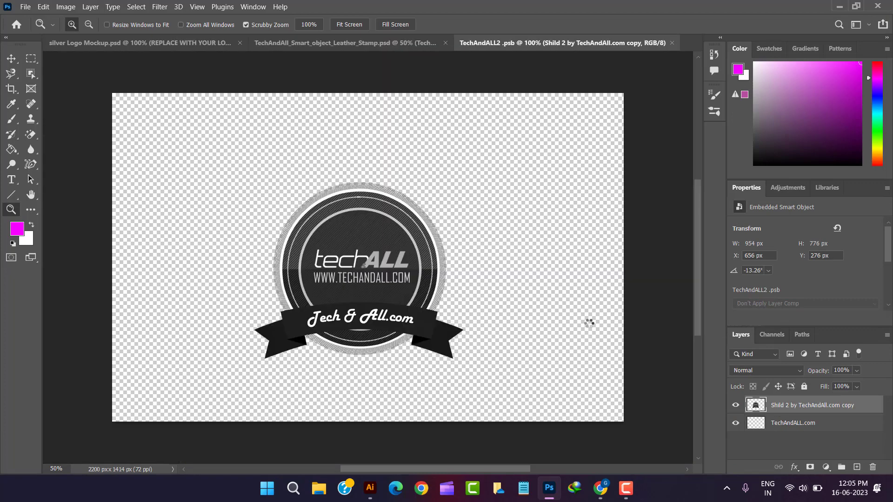
key("ctrl+v")
left_click(492, 122)
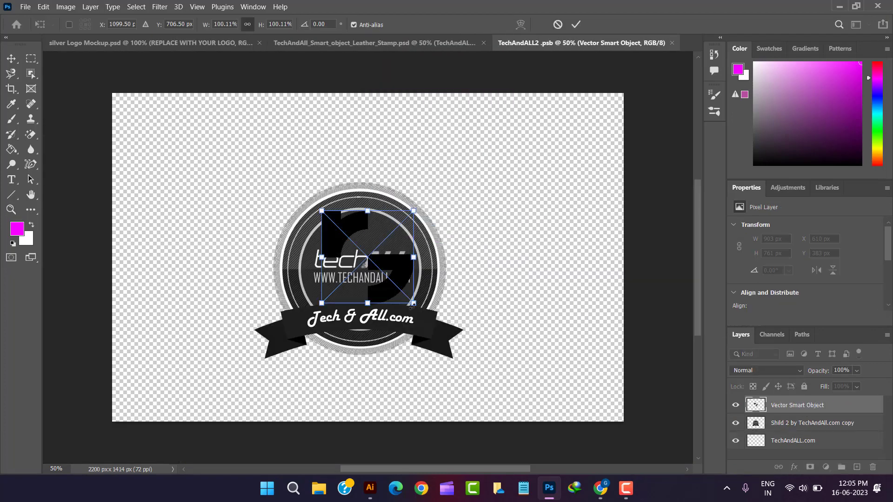
mouse_move(417, 307)
left_mouse_down()
mouse_move(473, 338)
mouse_move(421, 303)
left_mouse_up()
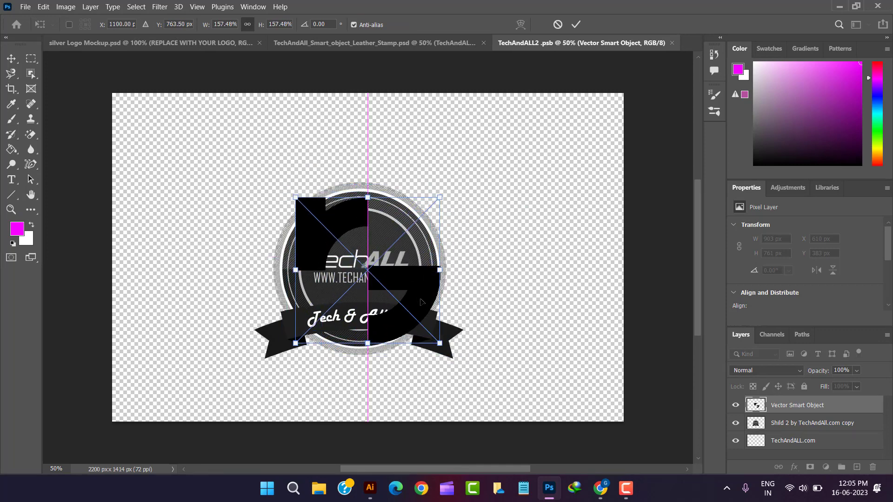
key("Return")
Hide the old Shild 2 badge layer and save the smart object contents
key("z")
left_click(735, 423)
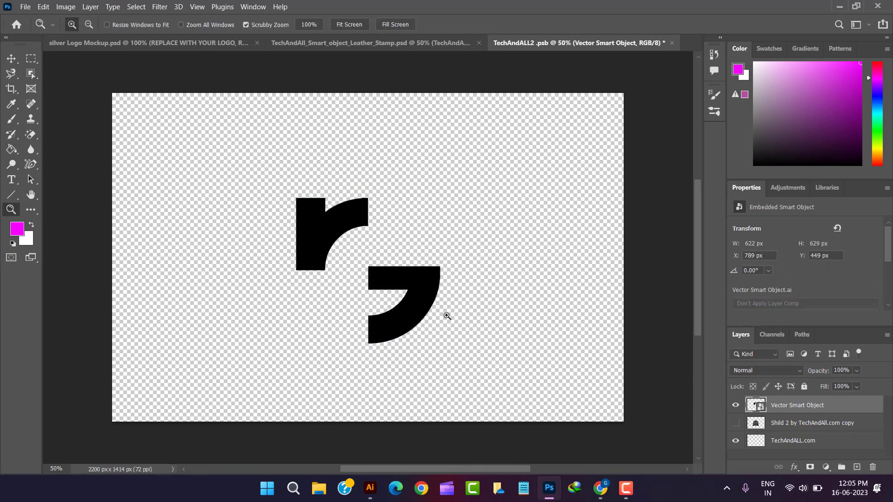
key("ctrl+s")
left_click(362, 47)
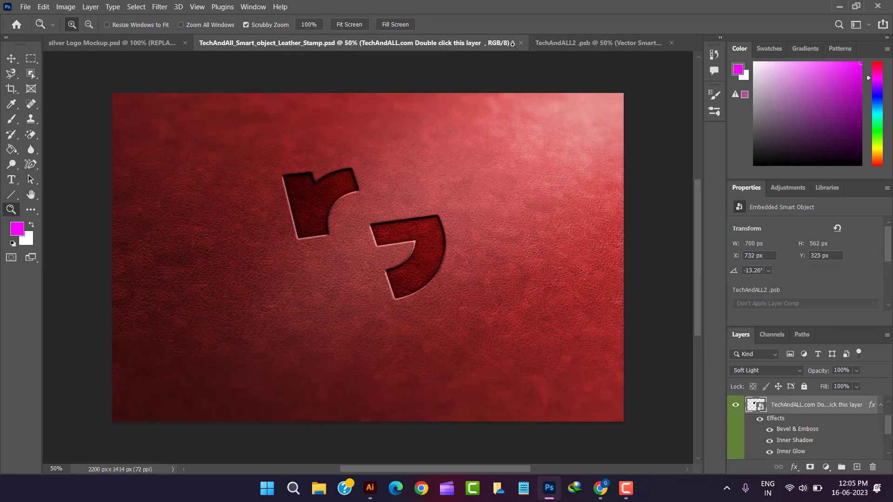
Enlarge the monogram further, move it down slightly, and save the smart object
left_click(571, 44)
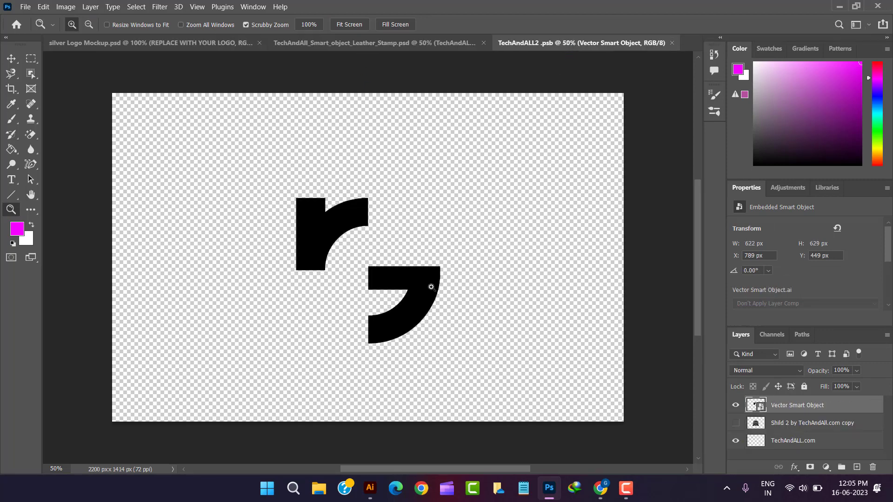
key("ctrl+t")
left_click_drag(437, 344, 458, 366)
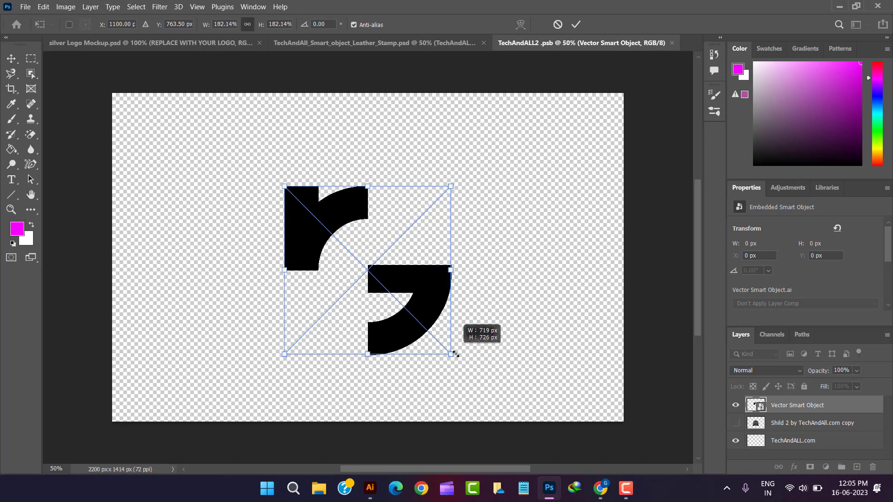
left_click_drag(435, 305, 432, 318)
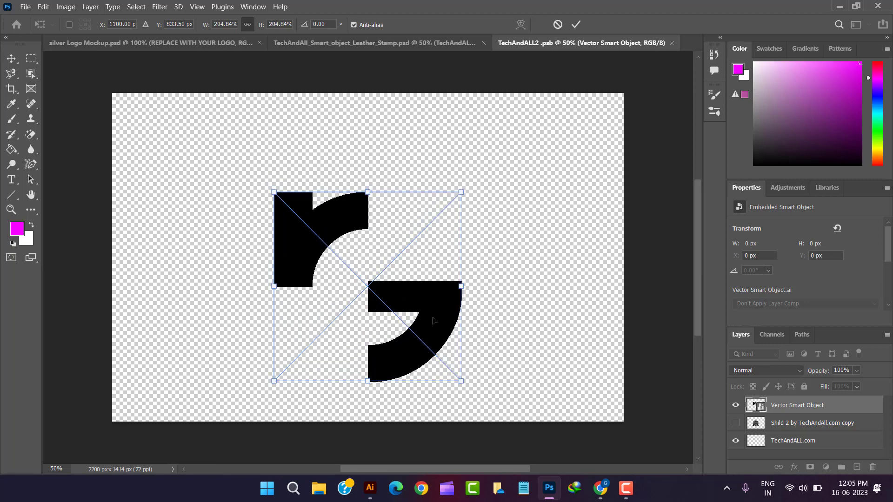
key("z")
key("ctrl+s")
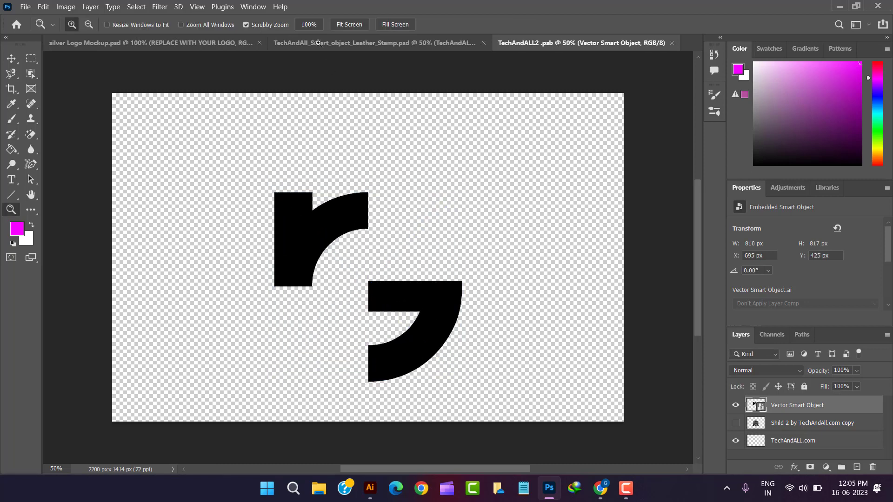
left_click(319, 42)
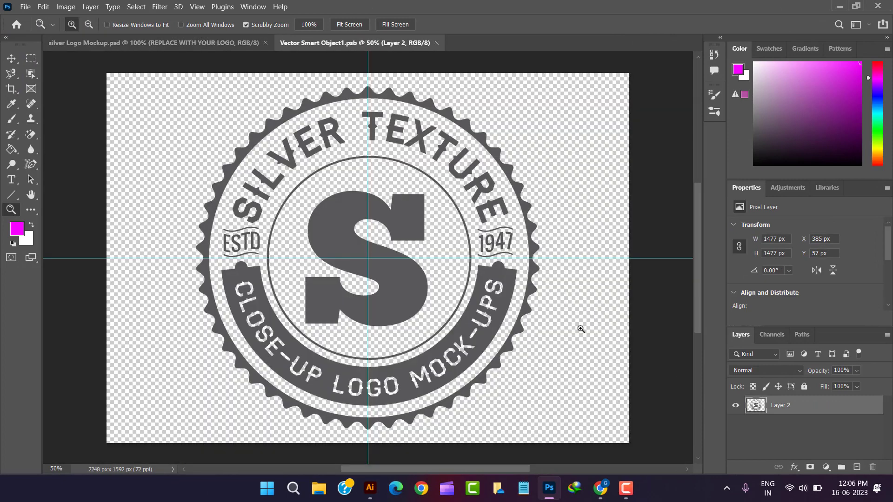
Paste the rG monogram as a Smart Object, enlarge it, and hide Layer 2's badge
key("ctrl+v")
left_click(494, 122)
left_click_drag(415, 305, 483, 390)
key("Return")
key("z")
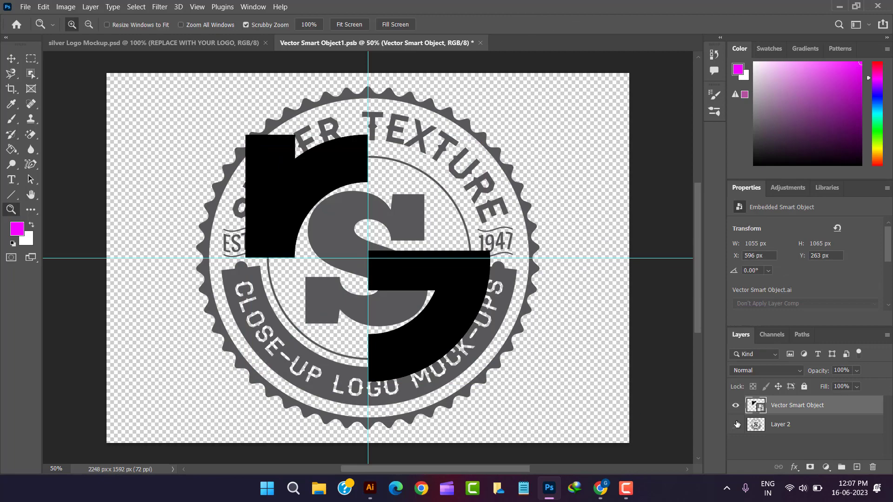
left_click(736, 424)
Move the monogram lower on the canvas and preview it on the silver mockup
left_click(158, 43)
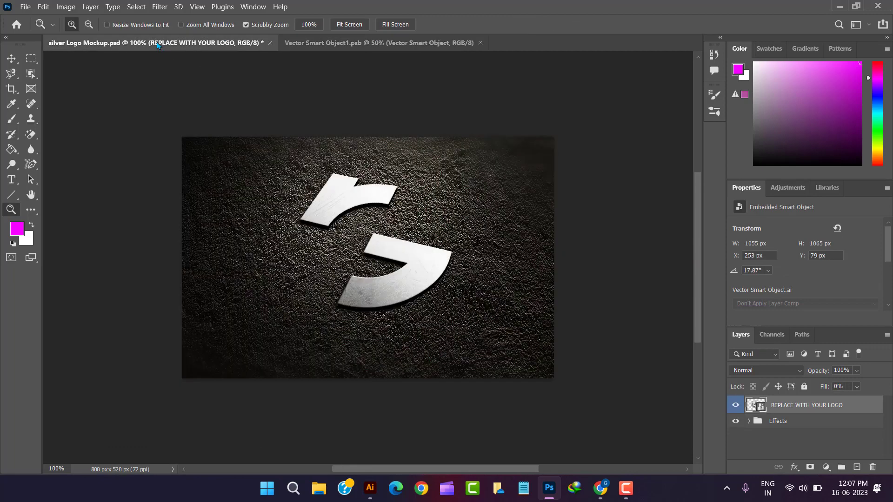
left_click(358, 43)
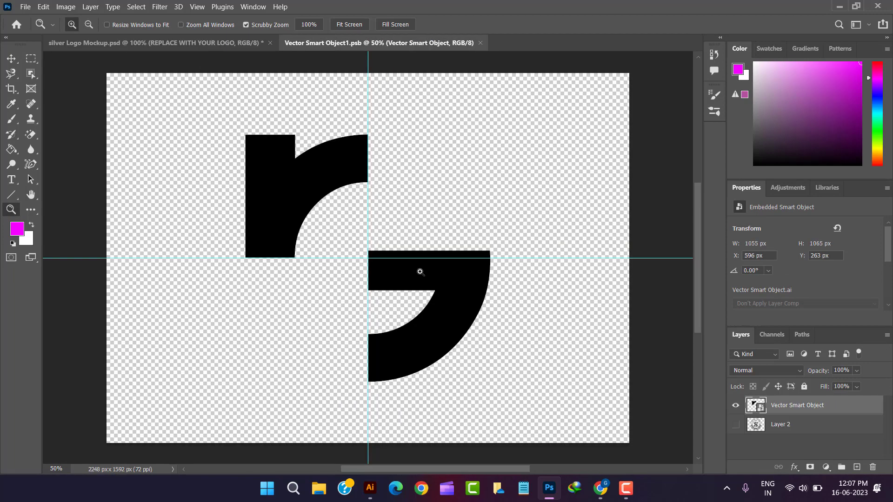
left_click(17, 59)
left_click_drag(278, 184, 277, 200)
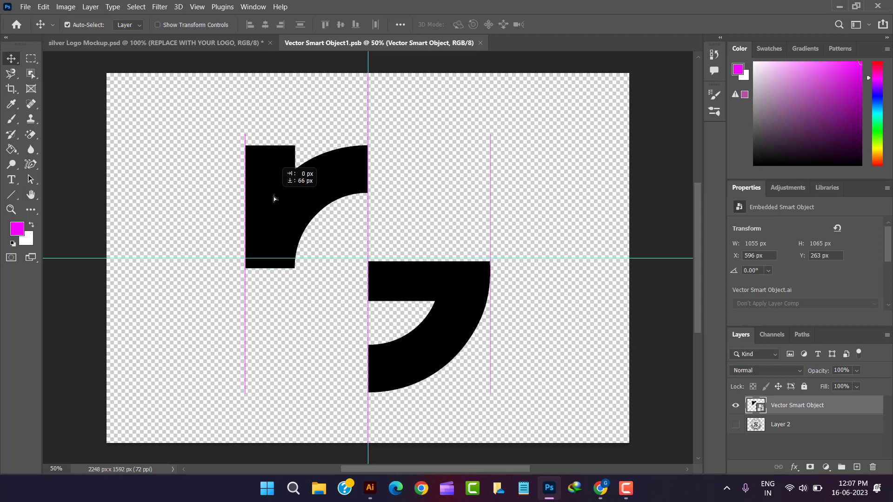
left_click(196, 43)
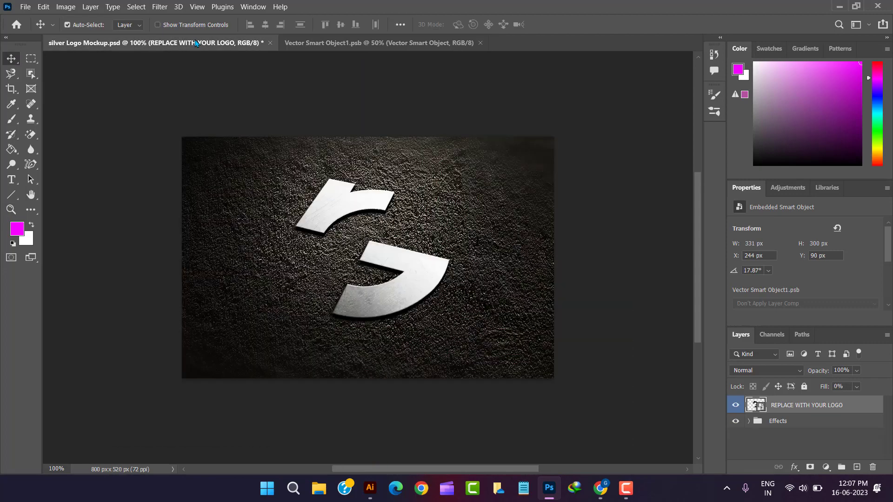
Fine-tune the monogram's vertical position, nudging it up twice, and save the contents
left_click(303, 43)
left_click_drag(283, 204, 284, 213)
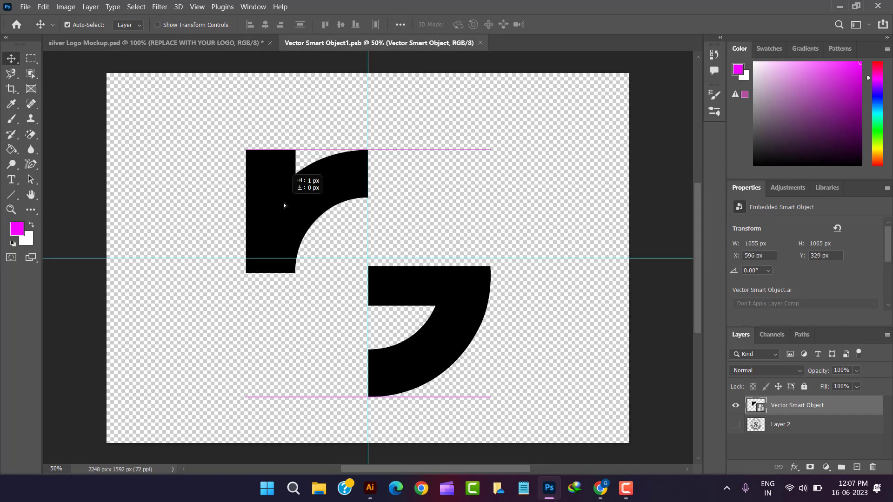
key("Up")
key("Up")
key("Up")
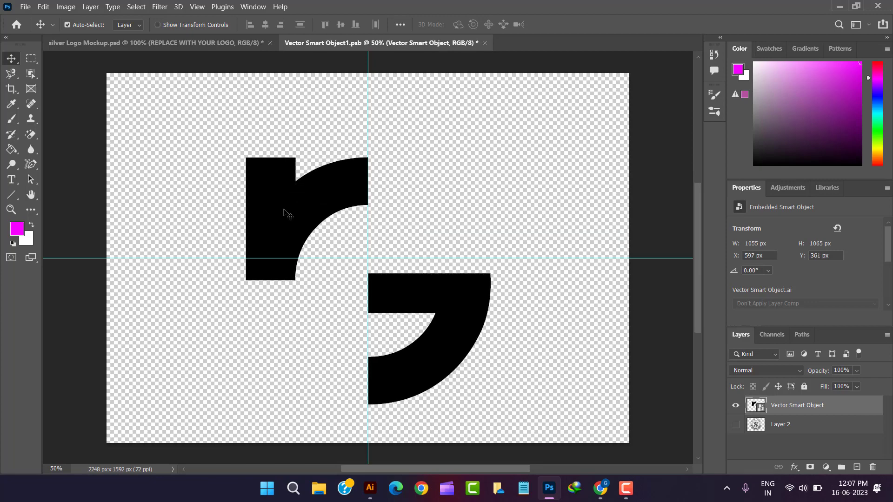
key("Up")
key("Up")
key("Up")
key("ctrl+s")
left_click(208, 43)
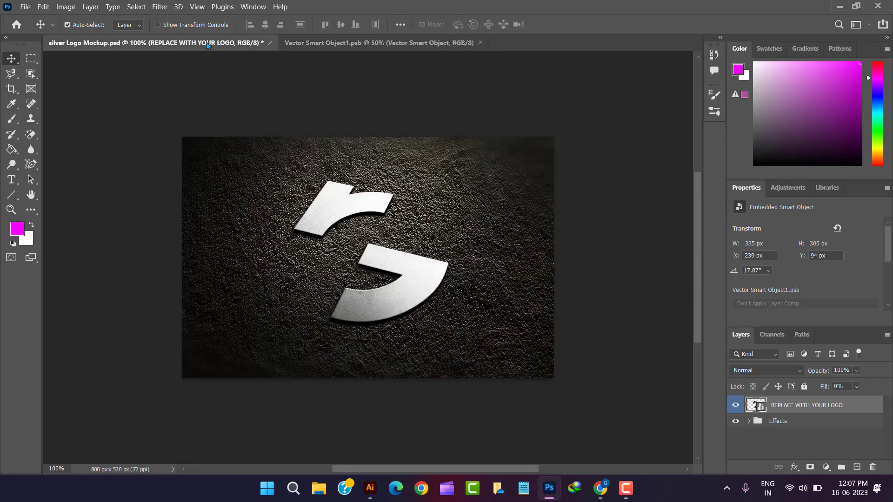